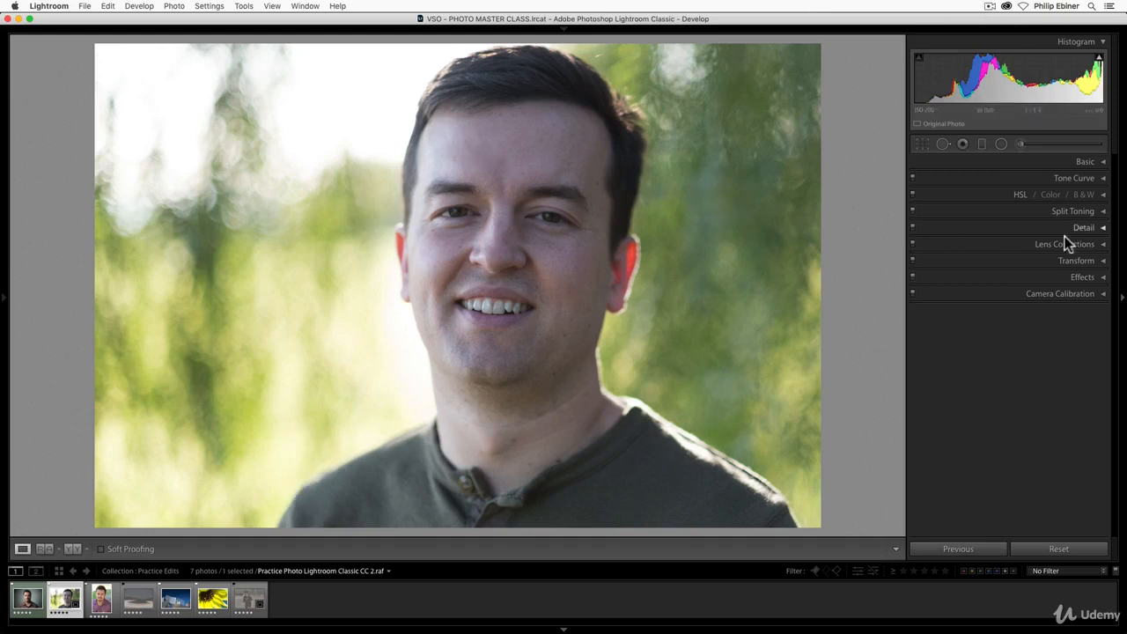
# - Try the Shade, Daylight and As Shot white balance presets on the portrait, and set the white balance to Auto
pyautogui.click(1103, 164)
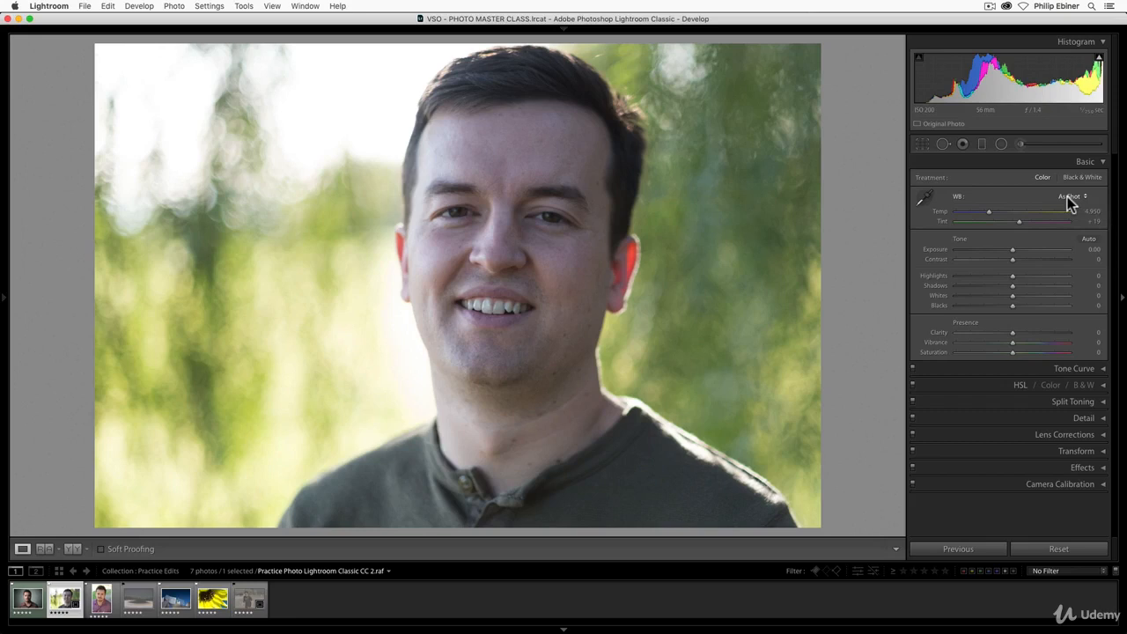
pyautogui.click(1067, 196)
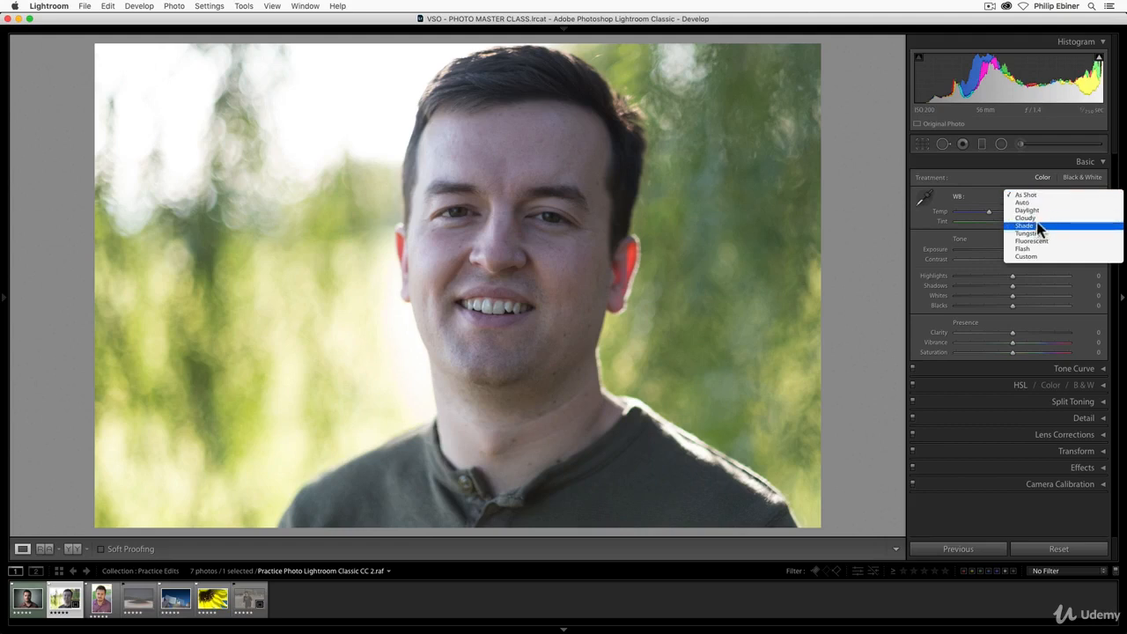
pyautogui.click(1040, 225)
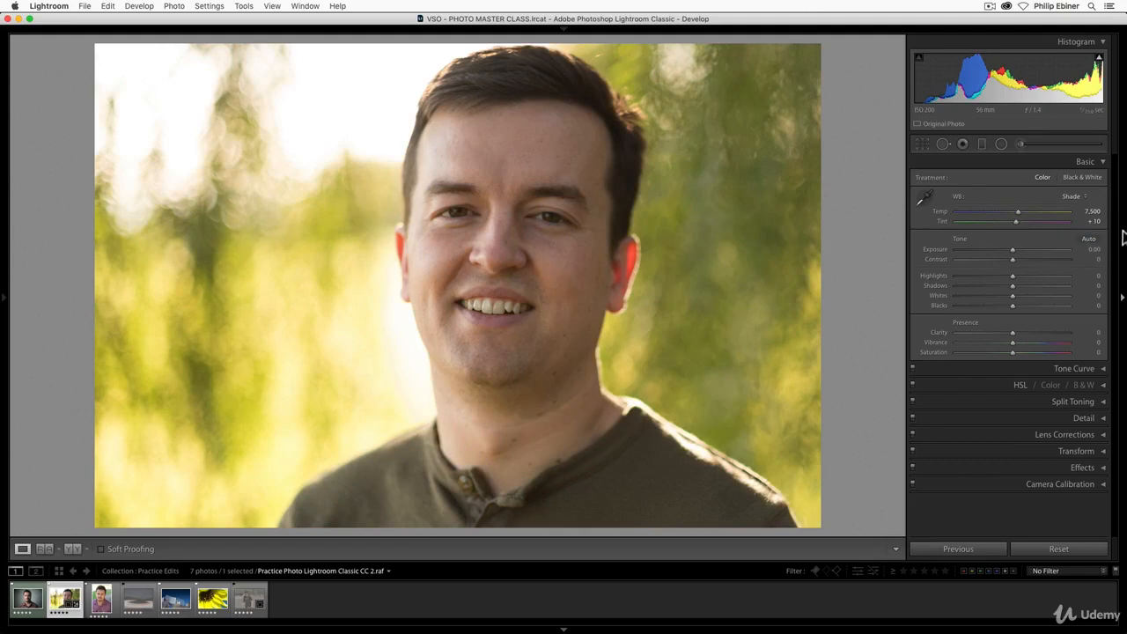
pyautogui.click(1076, 197)
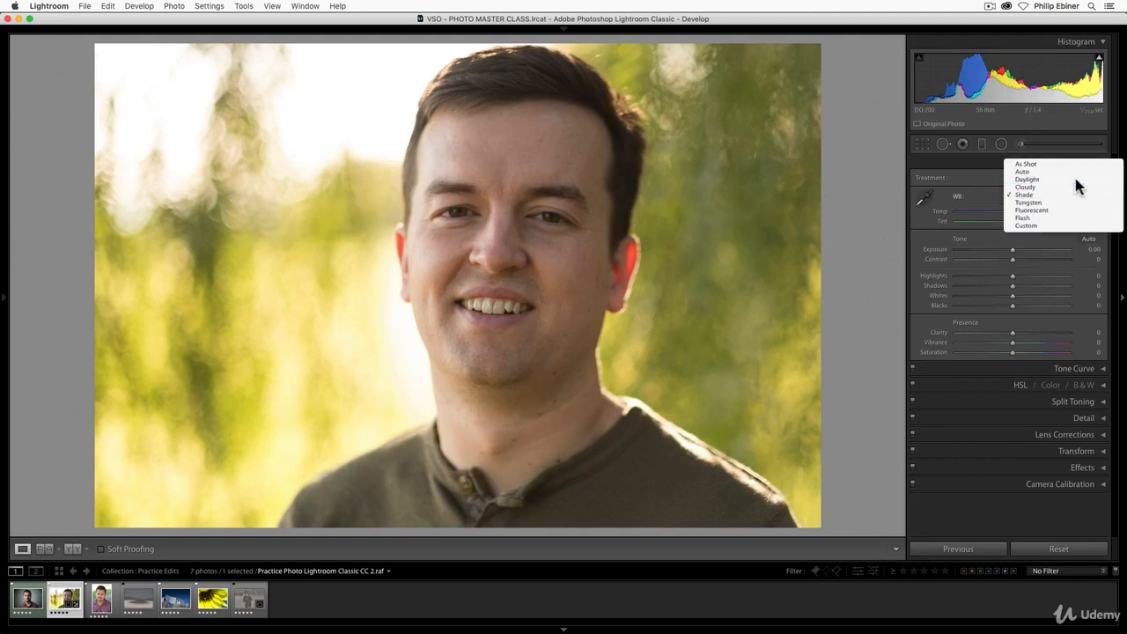
pyautogui.click(1076, 181)
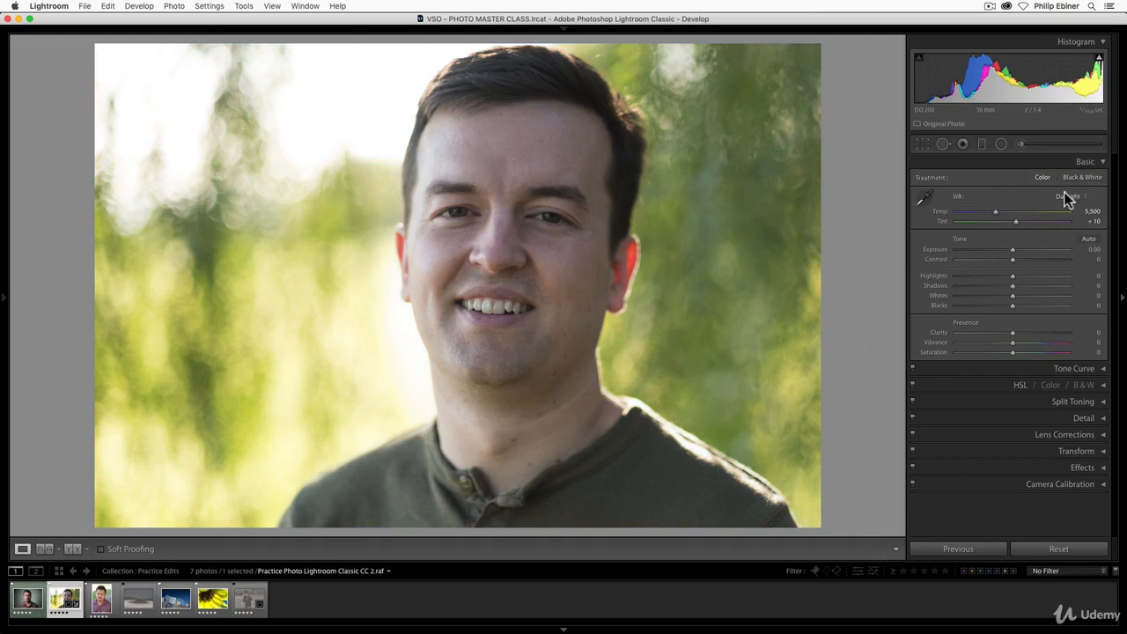
pyautogui.click(1067, 196)
pyautogui.click(1054, 180)
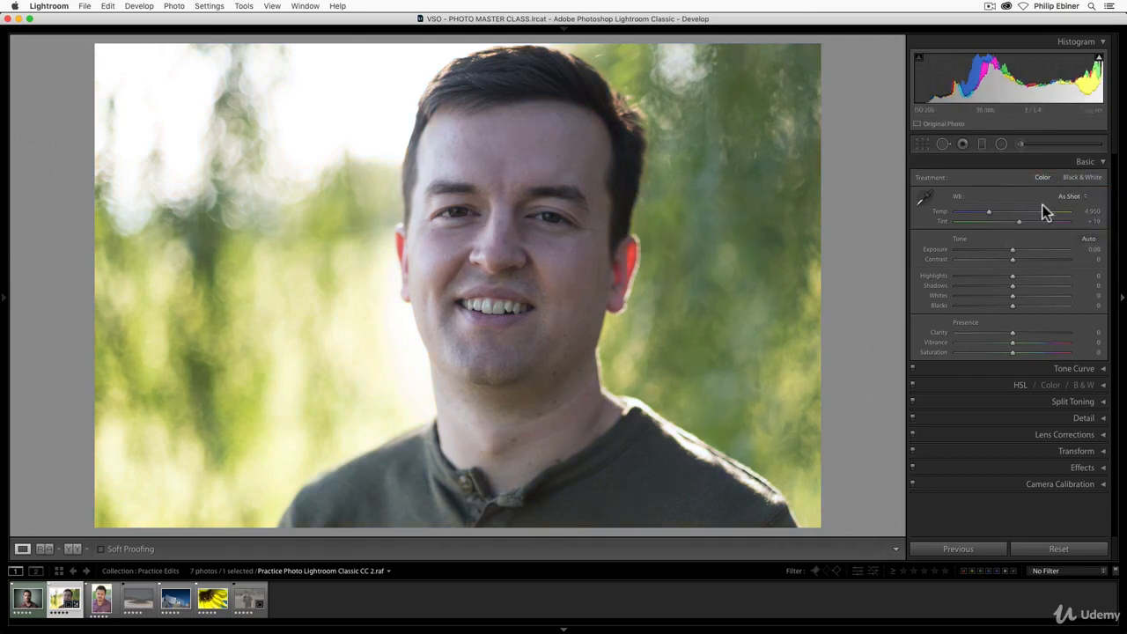
pyautogui.click(1074, 196)
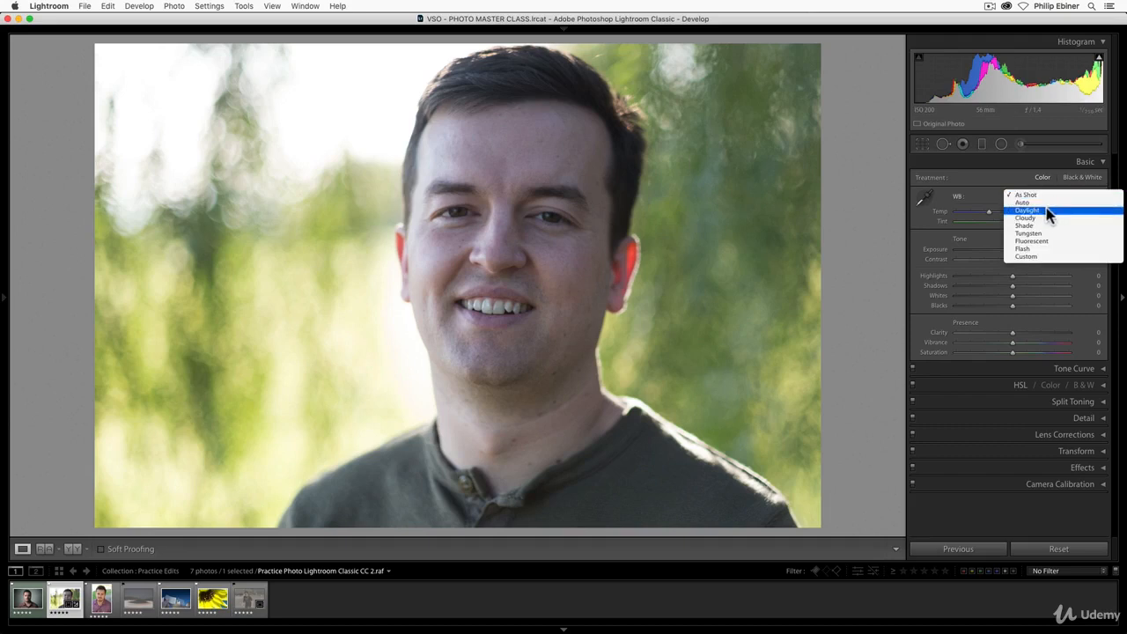
pyautogui.click(1044, 209)
pyautogui.click(1067, 192)
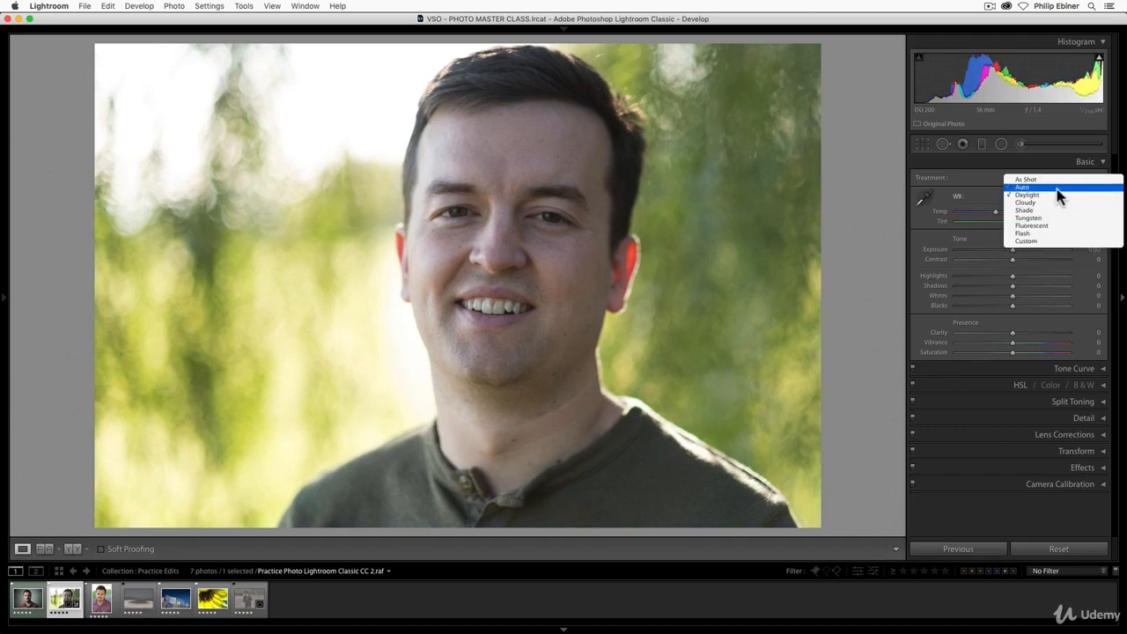
pyautogui.click(1056, 187)
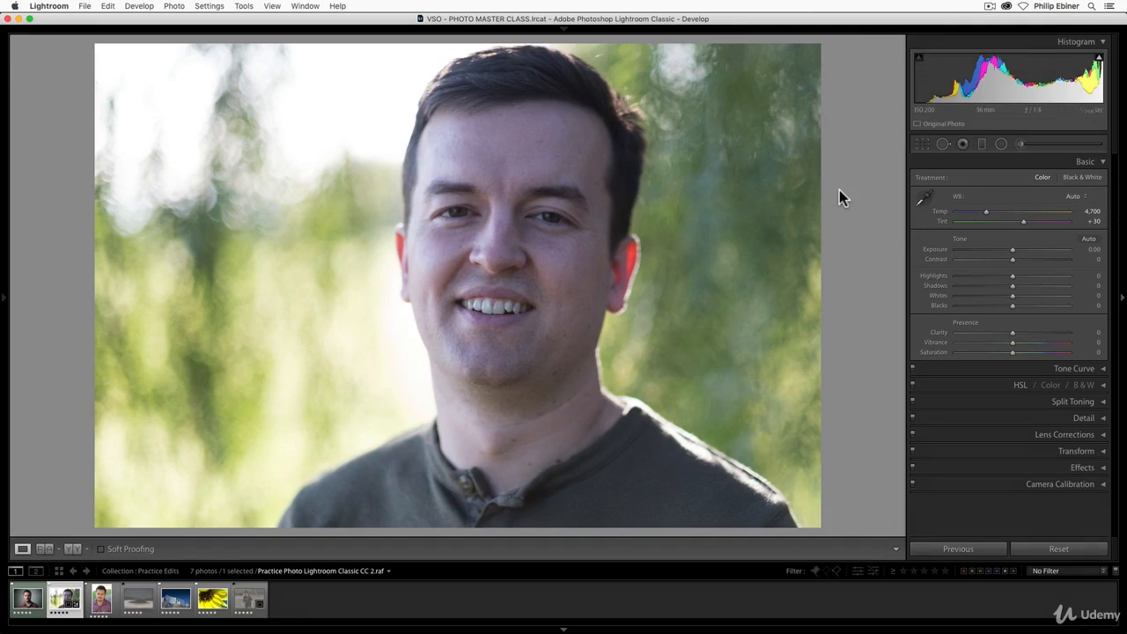
# - Switch repeatedly between the before and after versions of the portrait to compare the white balance change
pyautogui.press('\\')
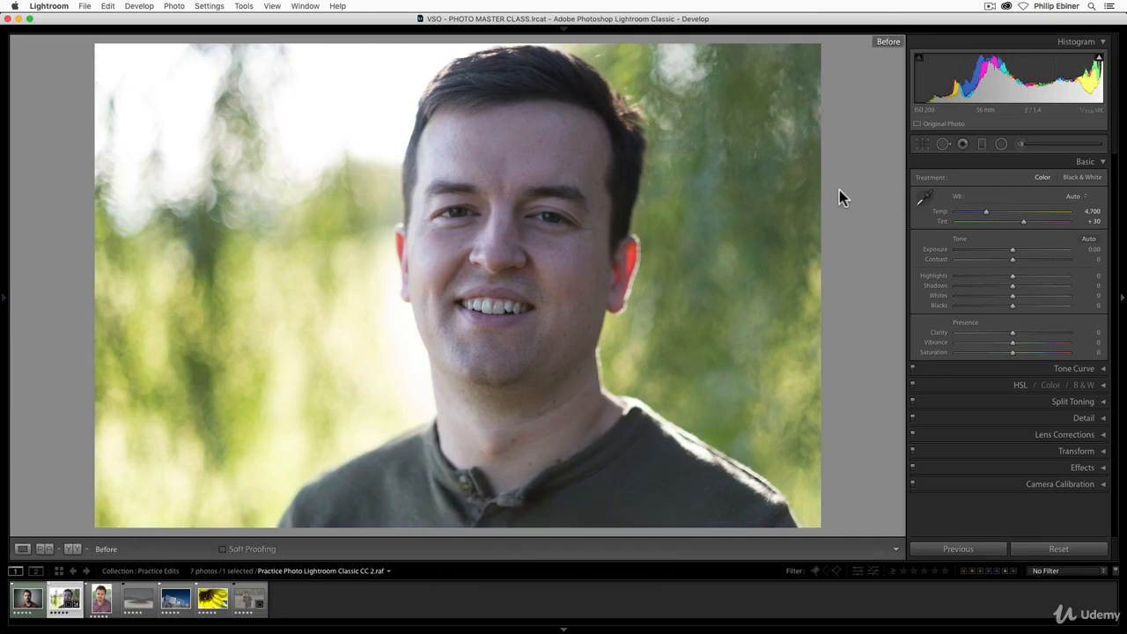
pyautogui.press('\\')
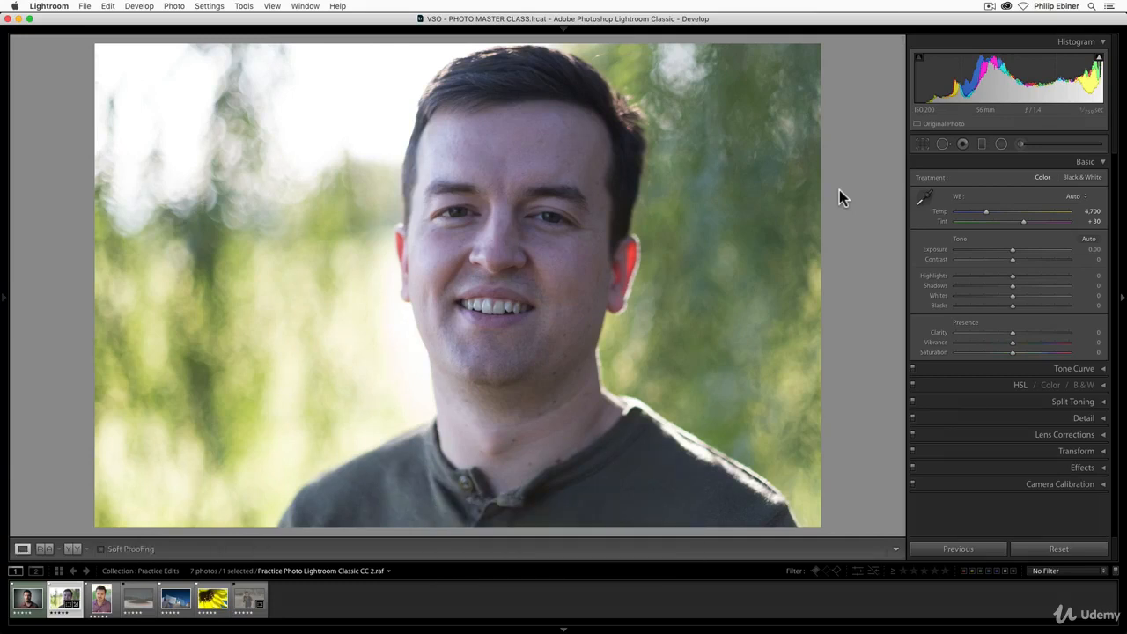
pyautogui.press('\\')
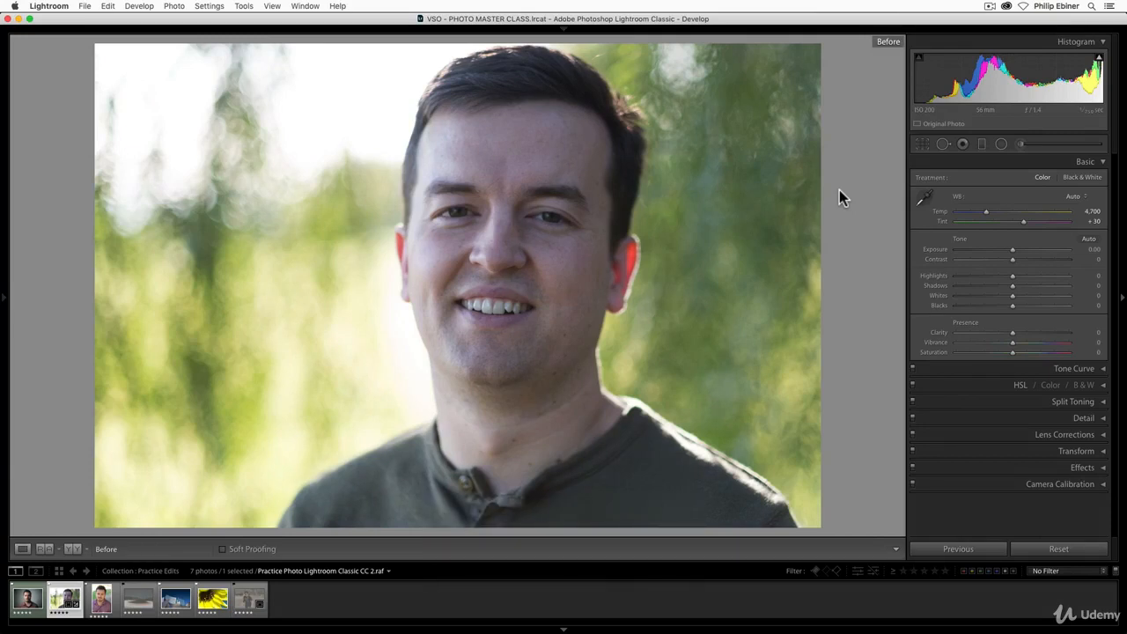
pyautogui.press('\\')
pyautogui.press('\\')
pyautogui.press('\\')
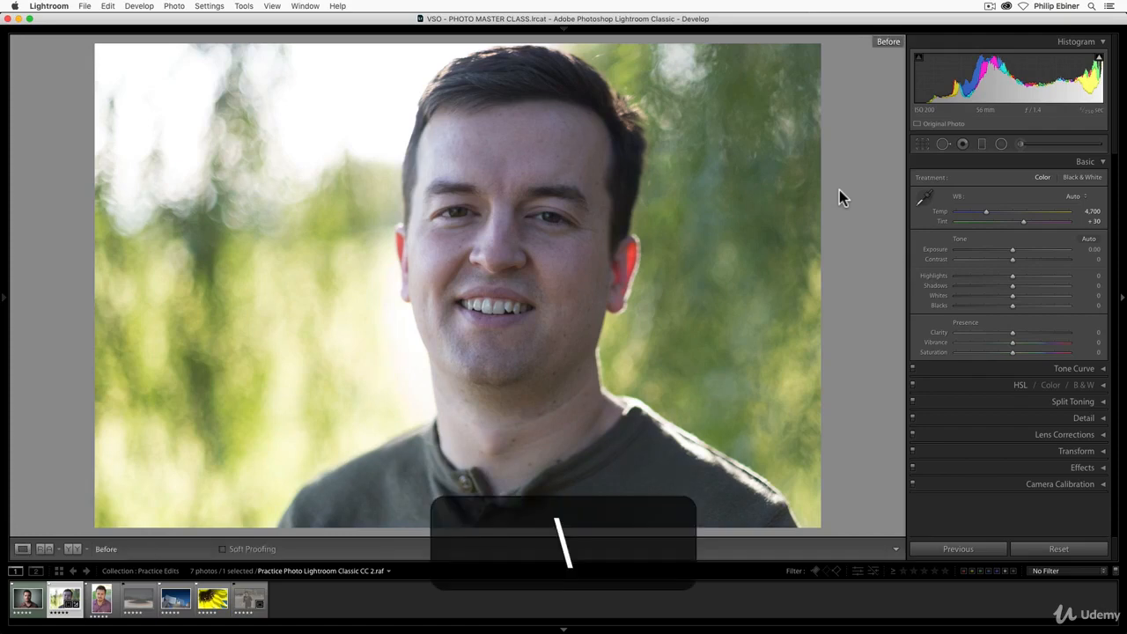
pyautogui.press('\\')
# - View the portrait with the surrounding interface dimmed and fully blacked out, and restore the normal interface lighting
pyautogui.press('l')
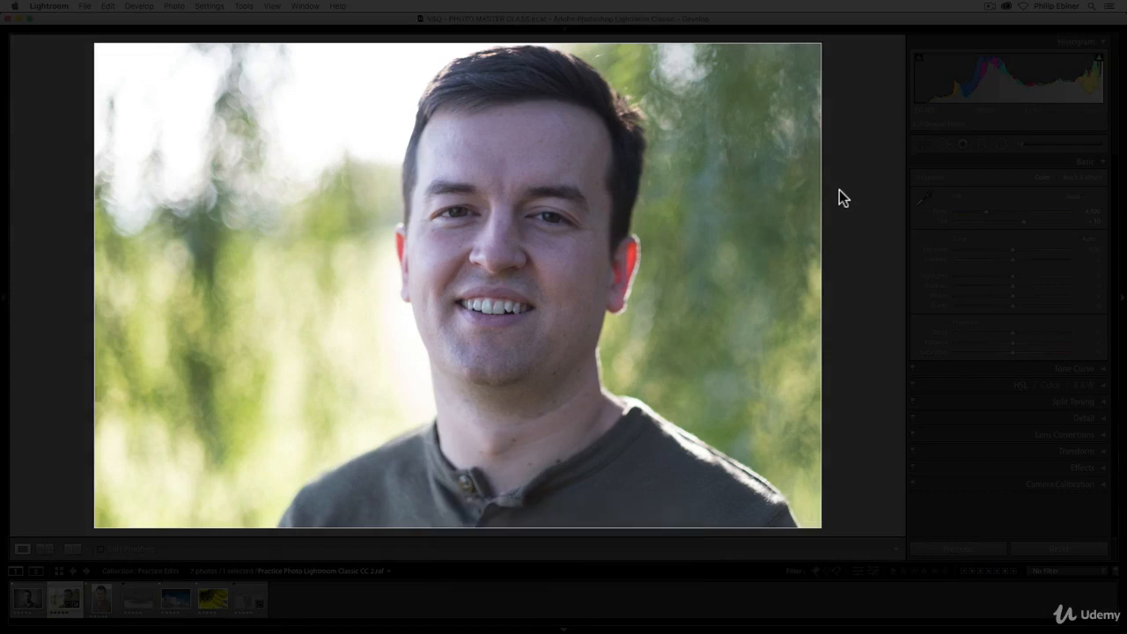
pyautogui.press('l')
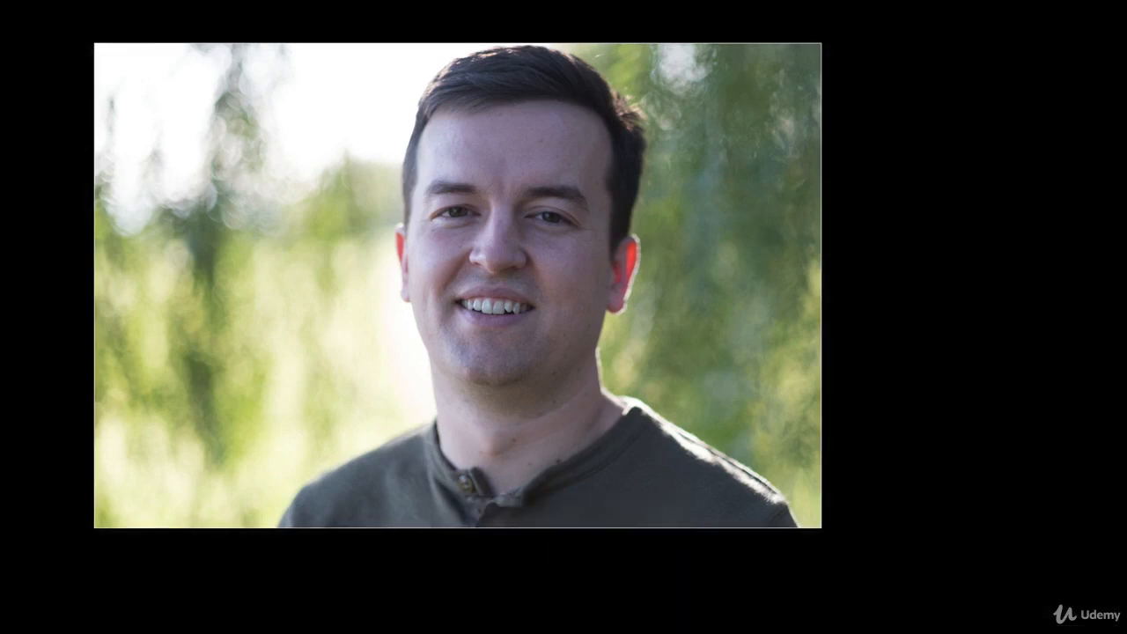
pyautogui.press('l')
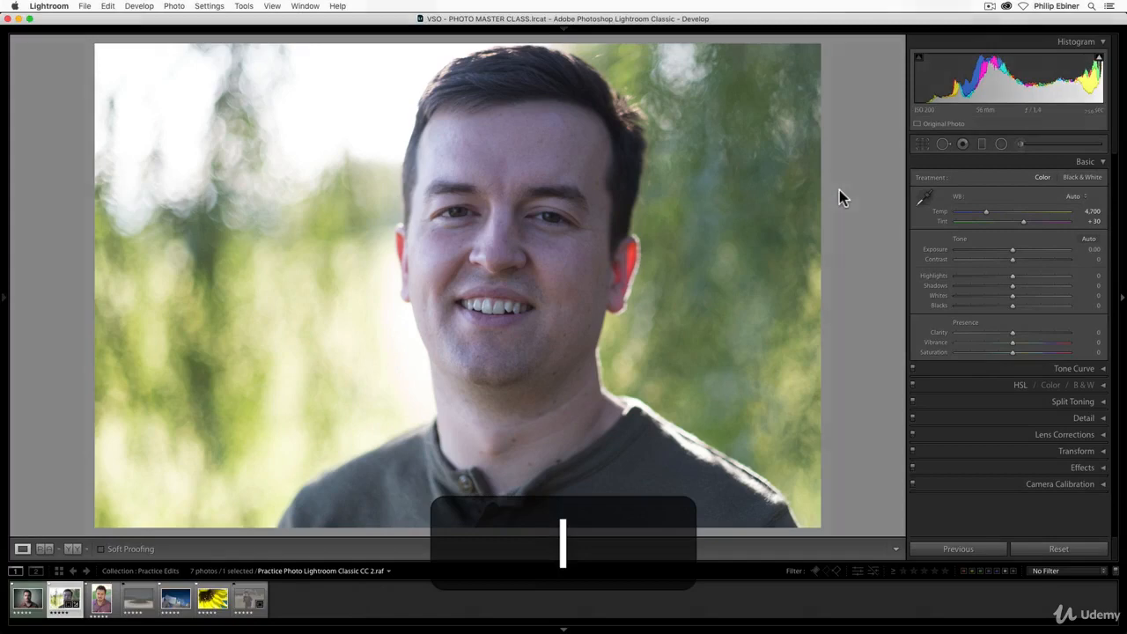
pyautogui.press('l')
pyautogui.press('\\')
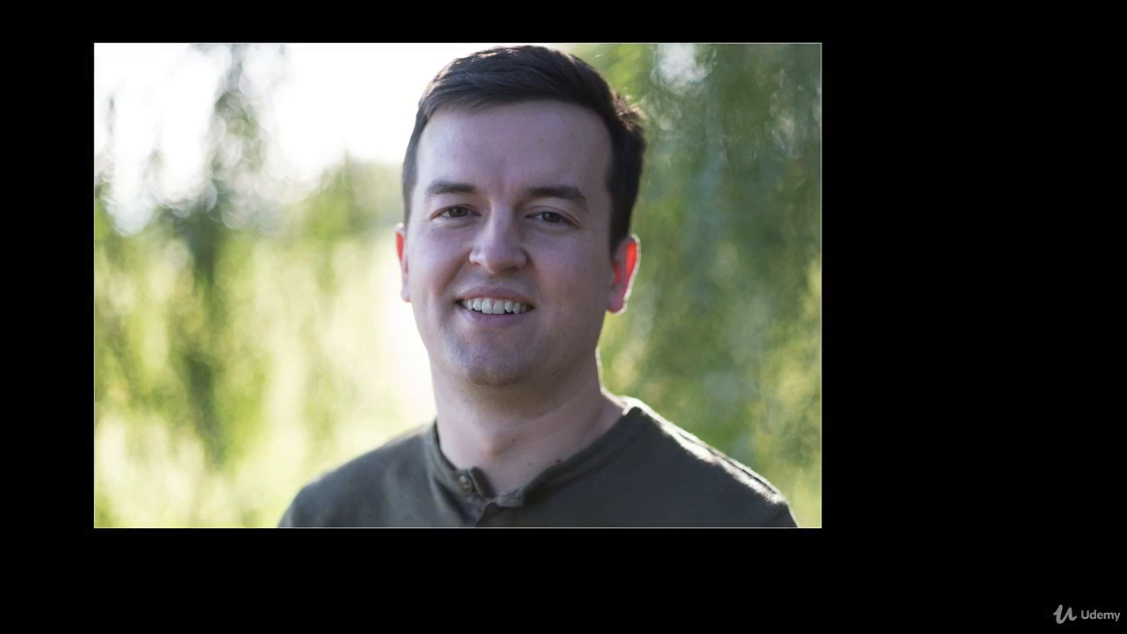
pyautogui.press('l')
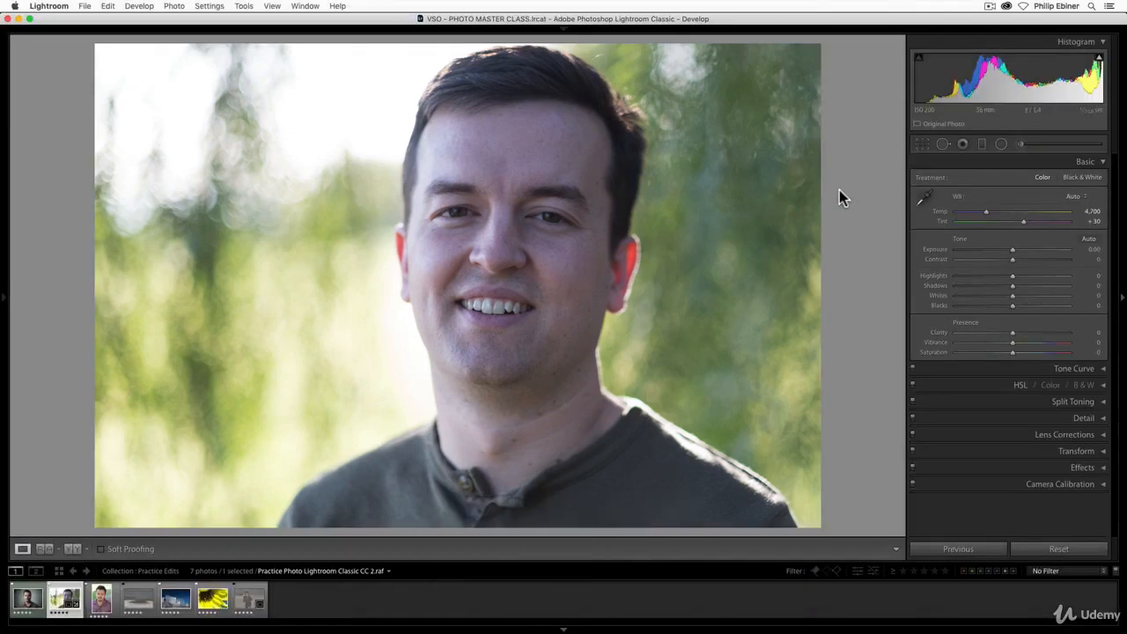
# - Examine the portrait in reference view and in the side-by-side and split before/after layouts, and return to the single-photo view
pyautogui.click(46, 550)
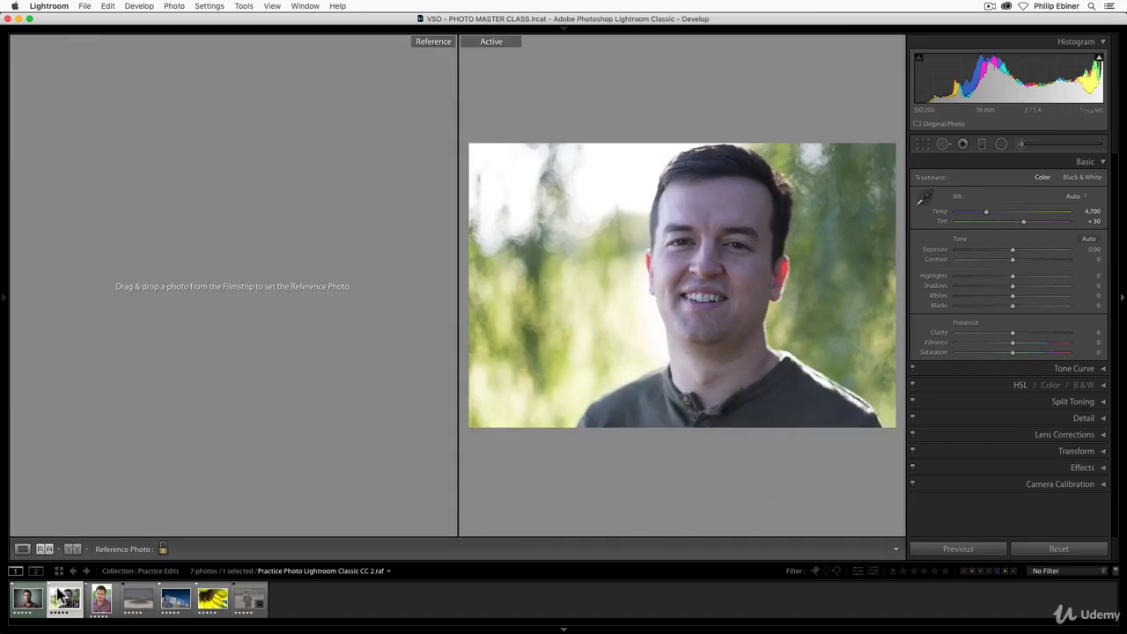
pyautogui.click(75, 549)
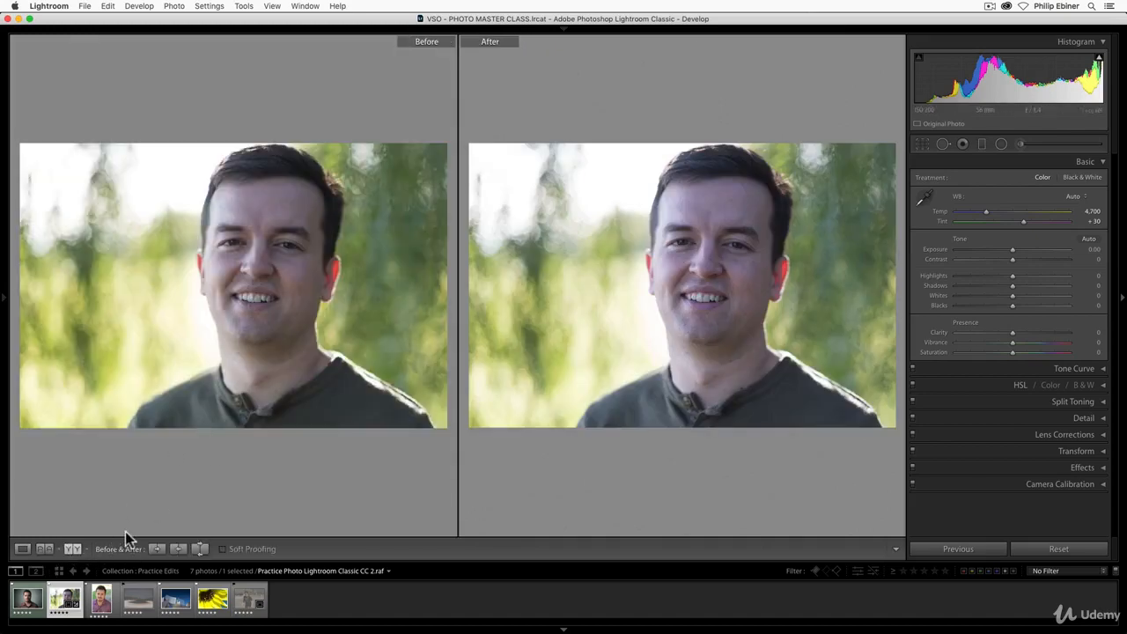
pyautogui.click(75, 549)
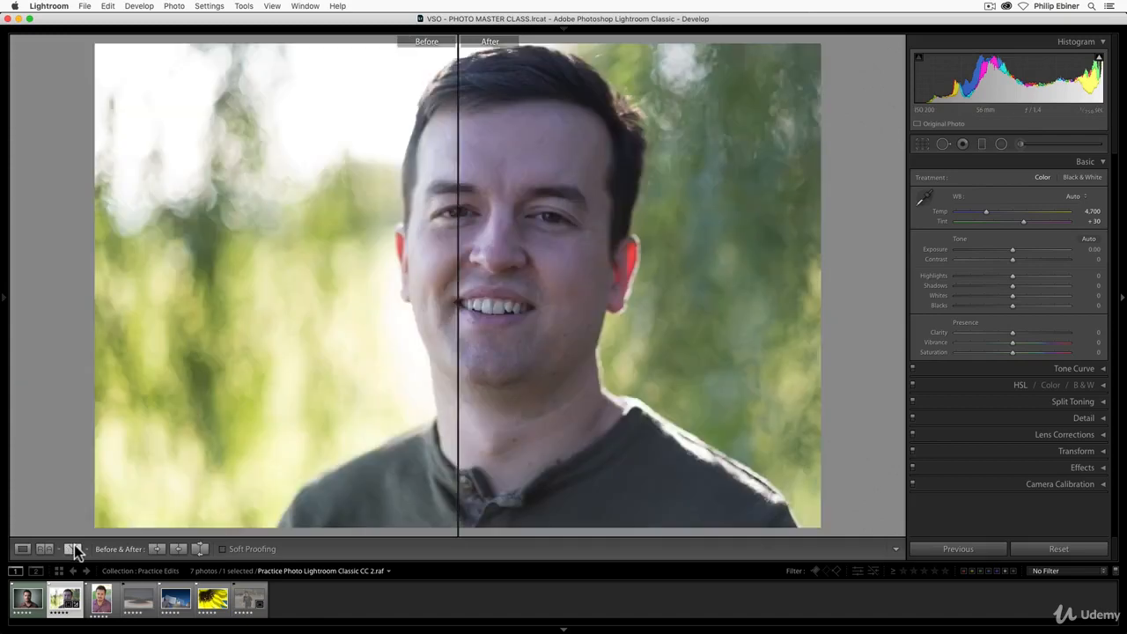
pyautogui.click(75, 550)
pyautogui.click(76, 549)
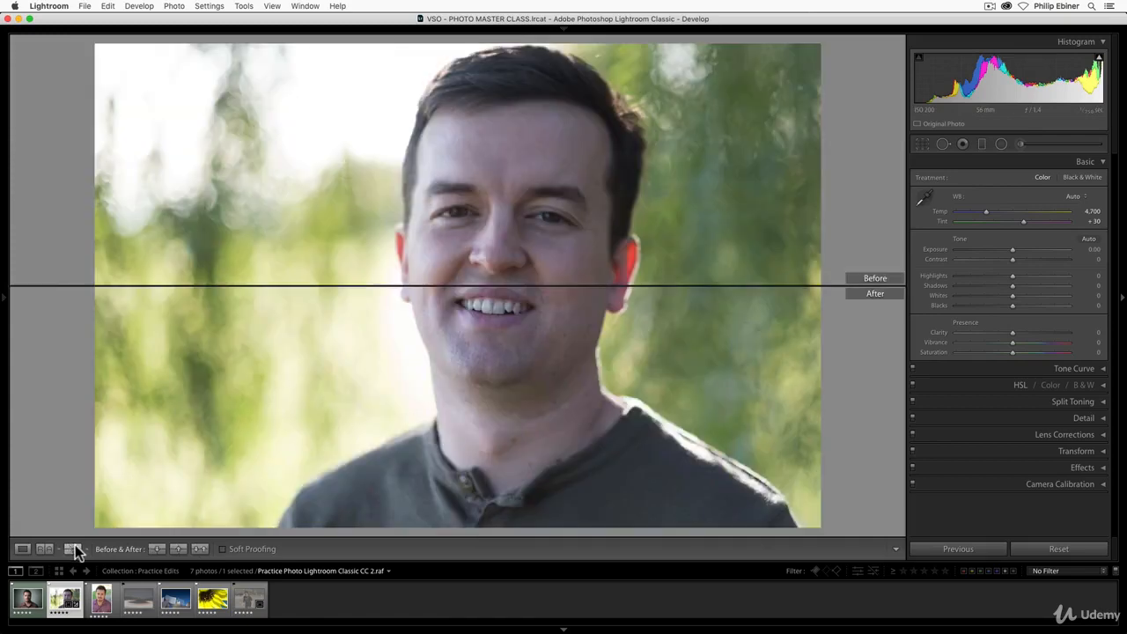
pyautogui.click(75, 549)
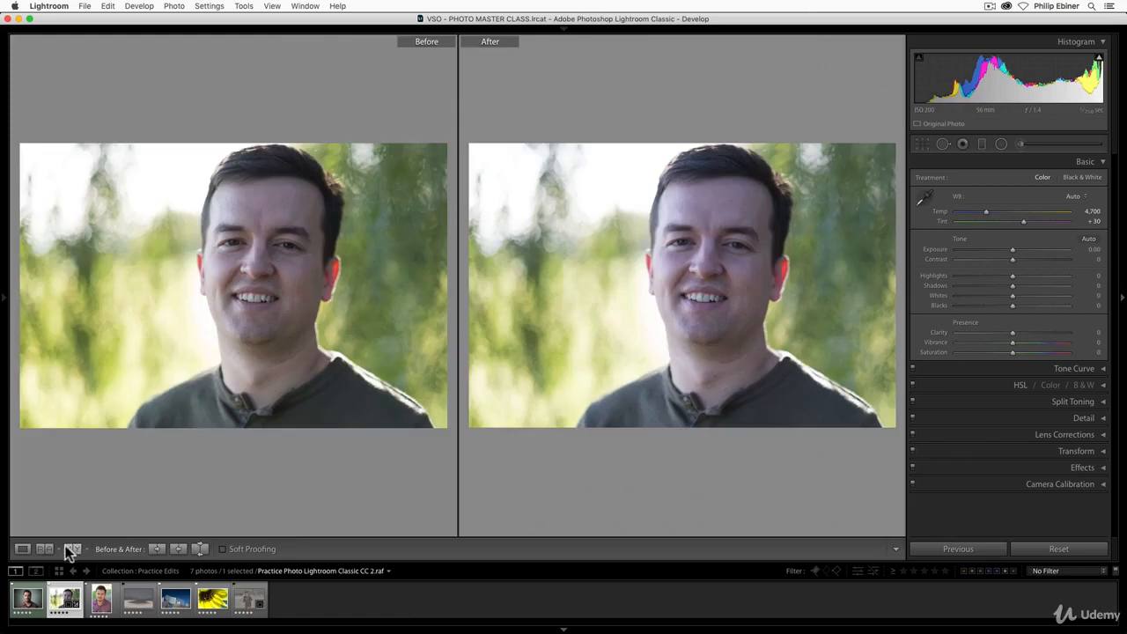
pyautogui.click(22, 549)
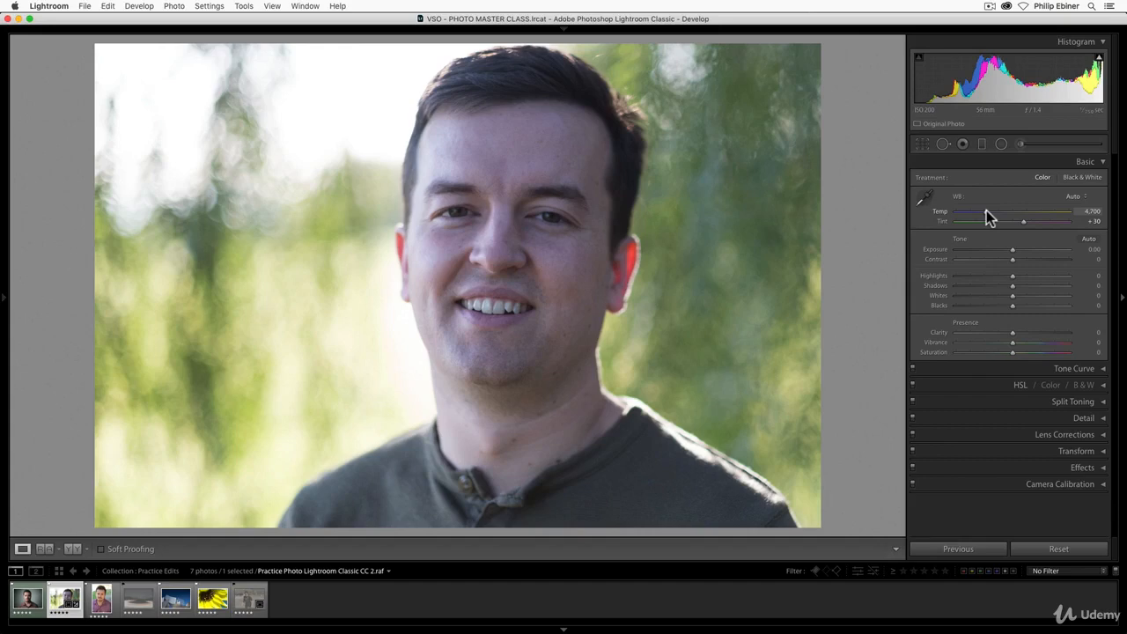
# - Shift the portrait's white balance temperature cooler and warmer in small increments, ending at 5,500
pyautogui.moveTo(986, 211)
pyautogui.mouseDown()
pyautogui.moveTo(1009, 211)
pyautogui.moveTo(972, 213)
pyautogui.moveTo(1006, 213)
pyautogui.moveTo(974, 213)
pyautogui.moveTo(989, 213)
pyautogui.mouseUp()
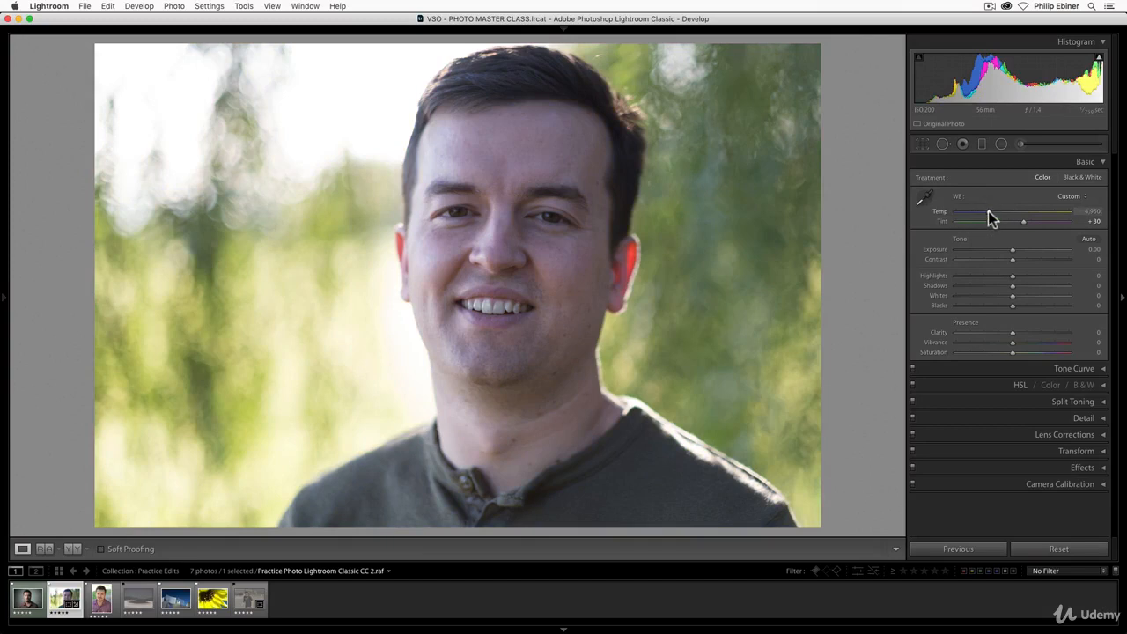
pyautogui.press('Up')
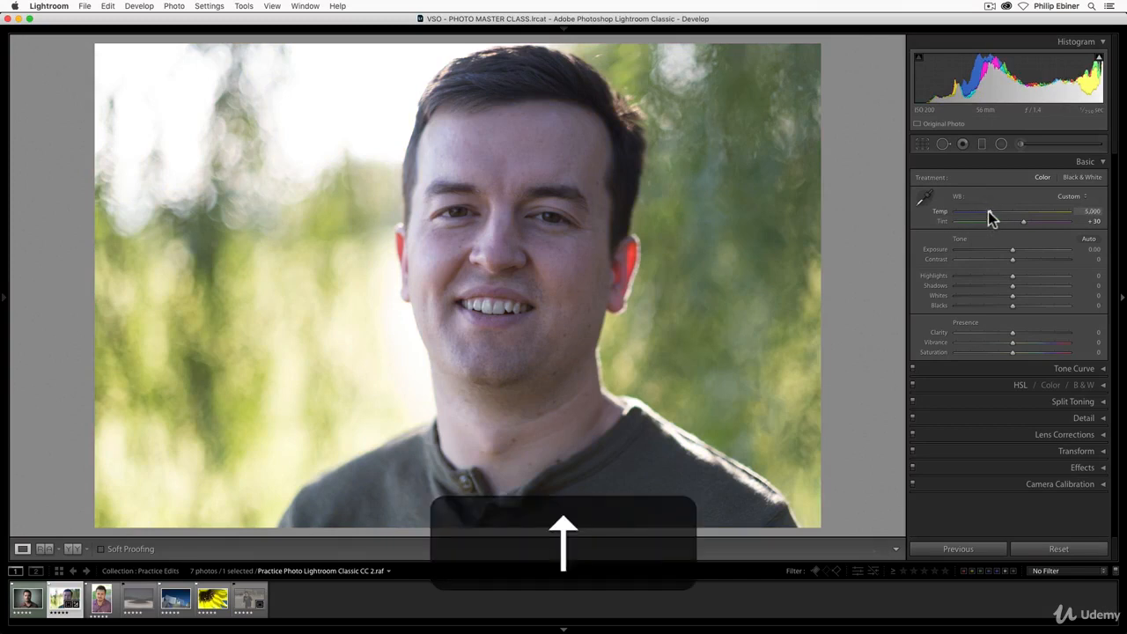
pyautogui.press('Down')
pyautogui.press('Down')
pyautogui.press('Down')
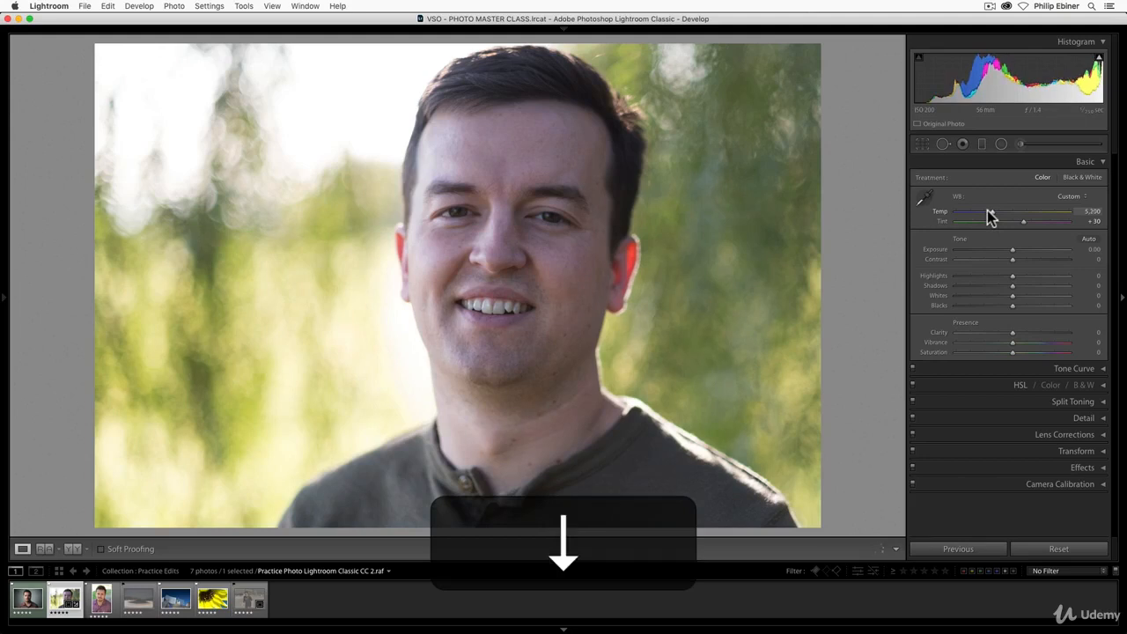
pyautogui.press('Down')
pyautogui.press('Down')
pyautogui.press('Down')
pyautogui.press('Down')
pyautogui.press('Down')
pyautogui.press('Down')
pyautogui.press('Down')
pyautogui.press('Down')
pyautogui.press('Down')
pyautogui.press('Down')
pyautogui.press('Down')
pyautogui.press('Down')
pyautogui.press('Down')
pyautogui.press('Down')
pyautogui.press('Down')
pyautogui.press('Down')
pyautogui.press('Down')
pyautogui.press('Down')
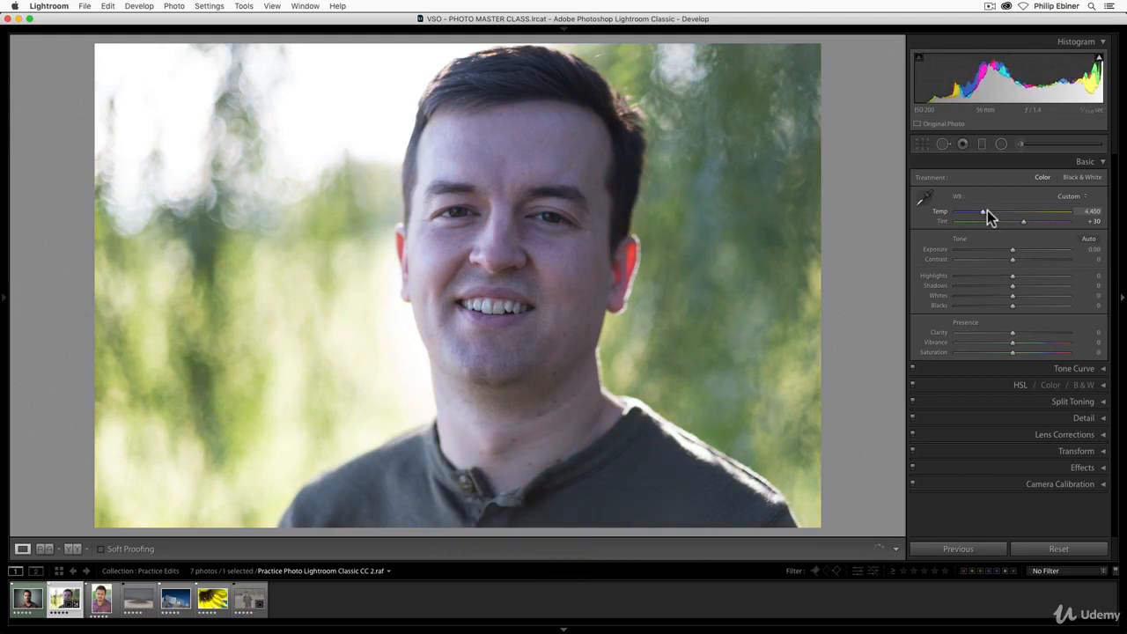
pyautogui.press('Up')
pyautogui.press('Up')
pyautogui.press('Up')
pyautogui.press('Up')
pyautogui.press('Up')
pyautogui.press('Up')
pyautogui.press('Up')
pyautogui.press('Up')
pyautogui.press('Up')
pyautogui.press('Up')
pyautogui.press('Up')
pyautogui.press('Up')
pyautogui.press('Up')
pyautogui.press('Up')
pyautogui.press('Up')
pyautogui.press('Up')
pyautogui.press('Up')
pyautogui.press('Up')
pyautogui.press('Up')
pyautogui.press('Up')
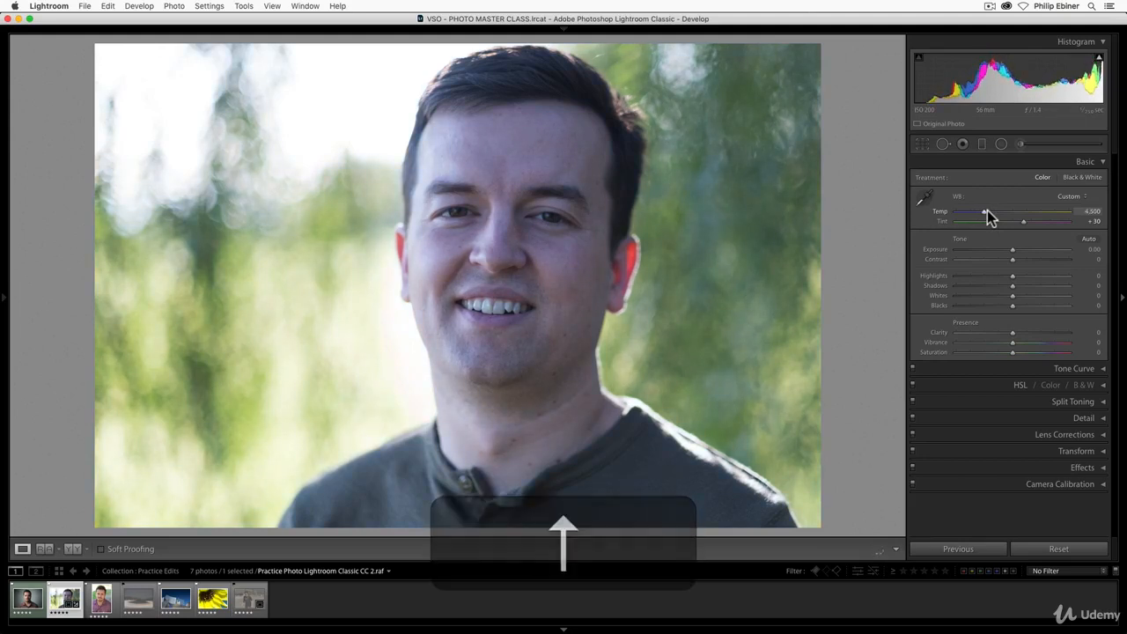
pyautogui.press('Up')
pyautogui.press('Up')
pyautogui.press('Up')
pyautogui.press('Up')
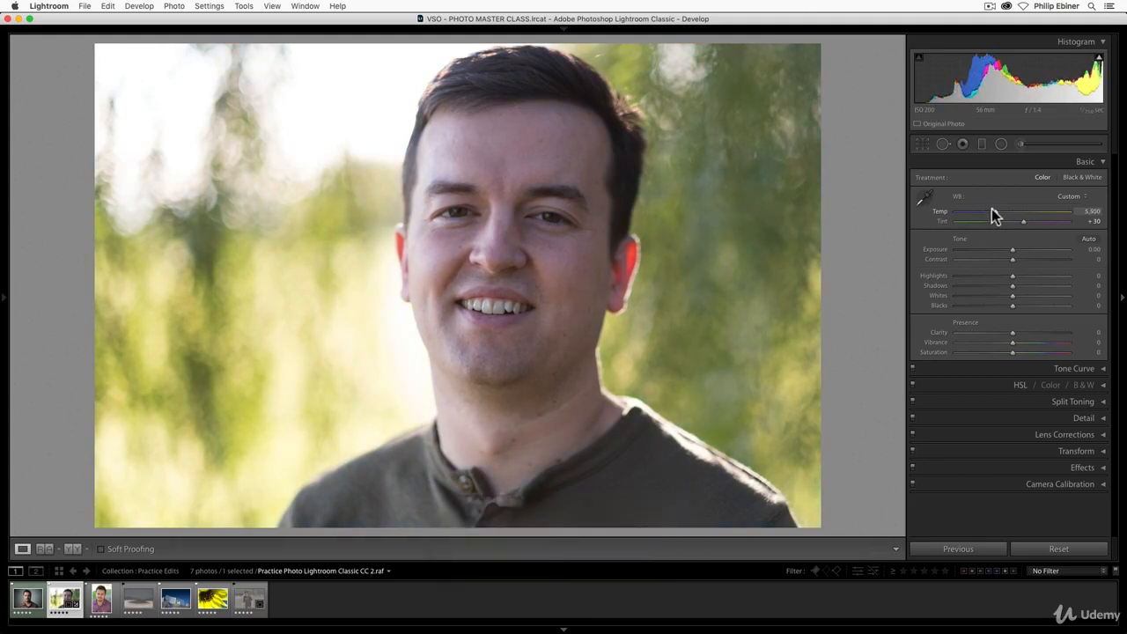
# - Set the portrait's white balance temperature to exactly 3200
pyautogui.click(1096, 221)
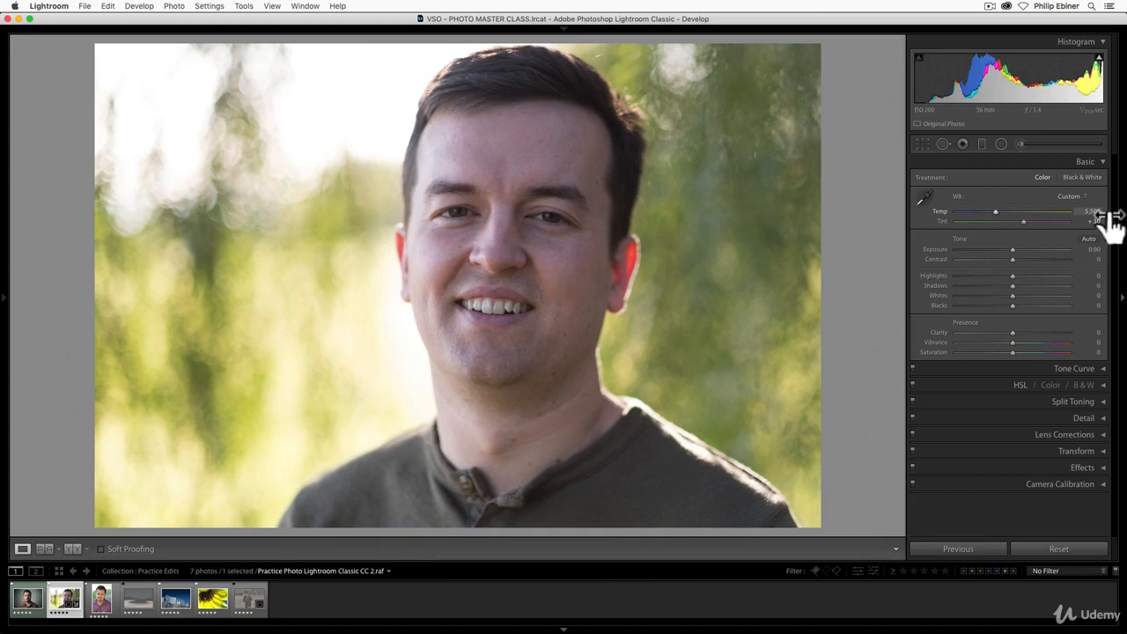
pyautogui.click(1094, 212)
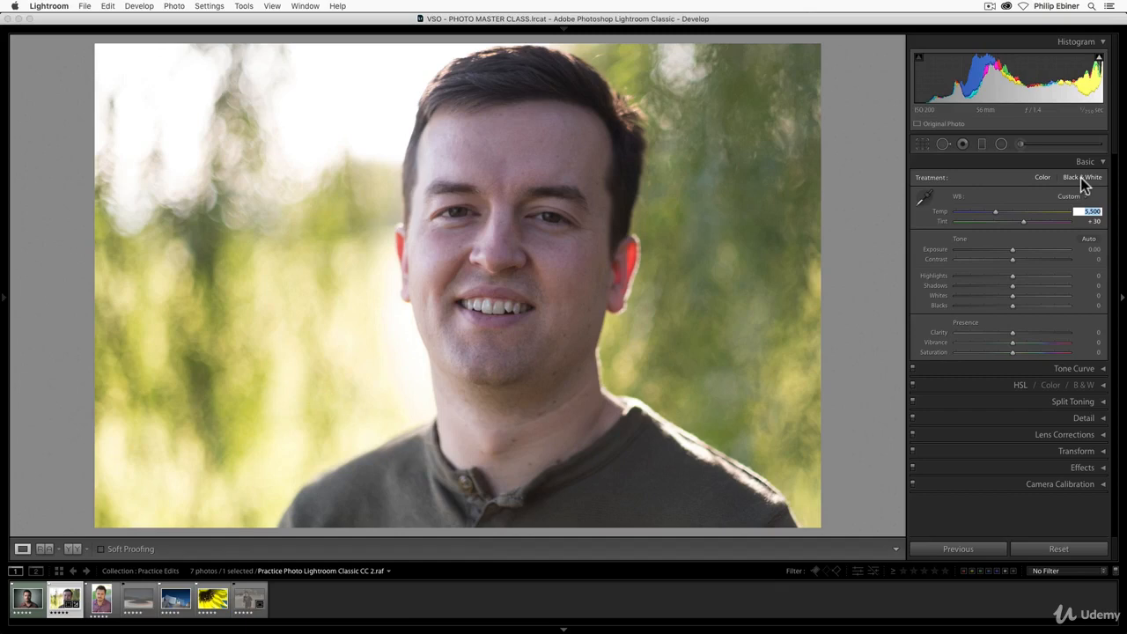
pyautogui.write('3200')
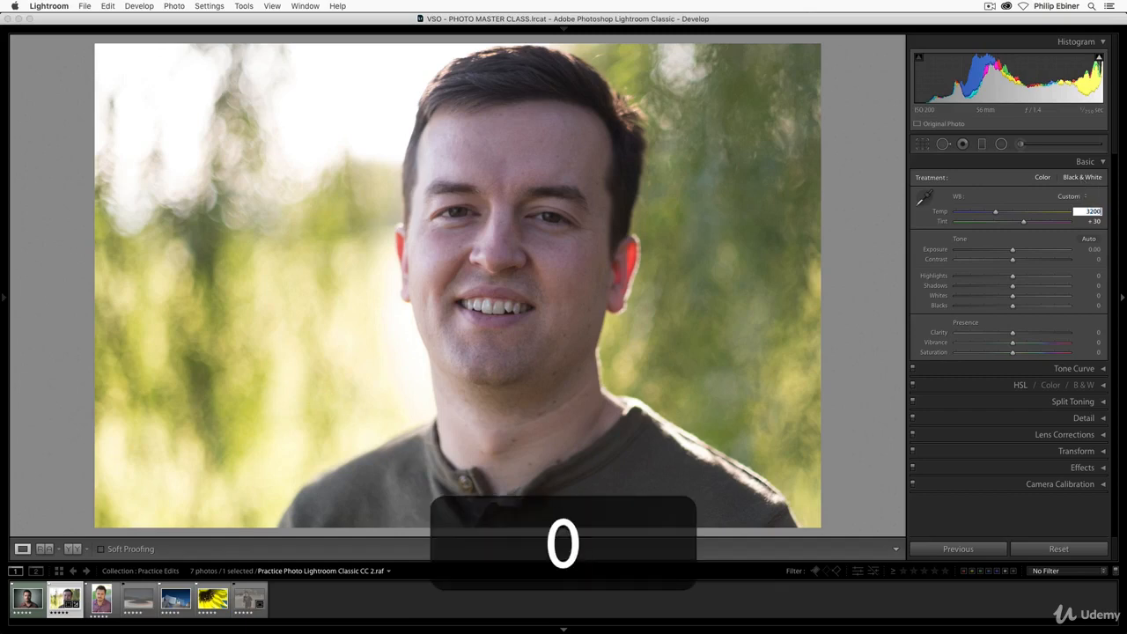
pyautogui.press('Tab')
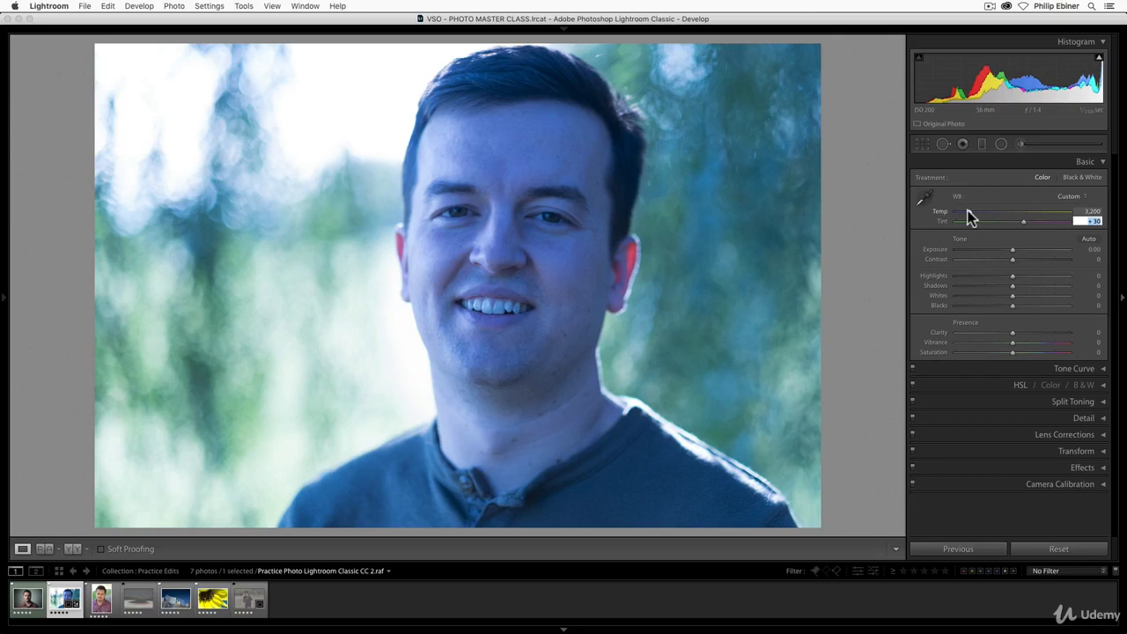
# - Set the portrait's white balance temperature to 5600
pyautogui.click(1094, 212)
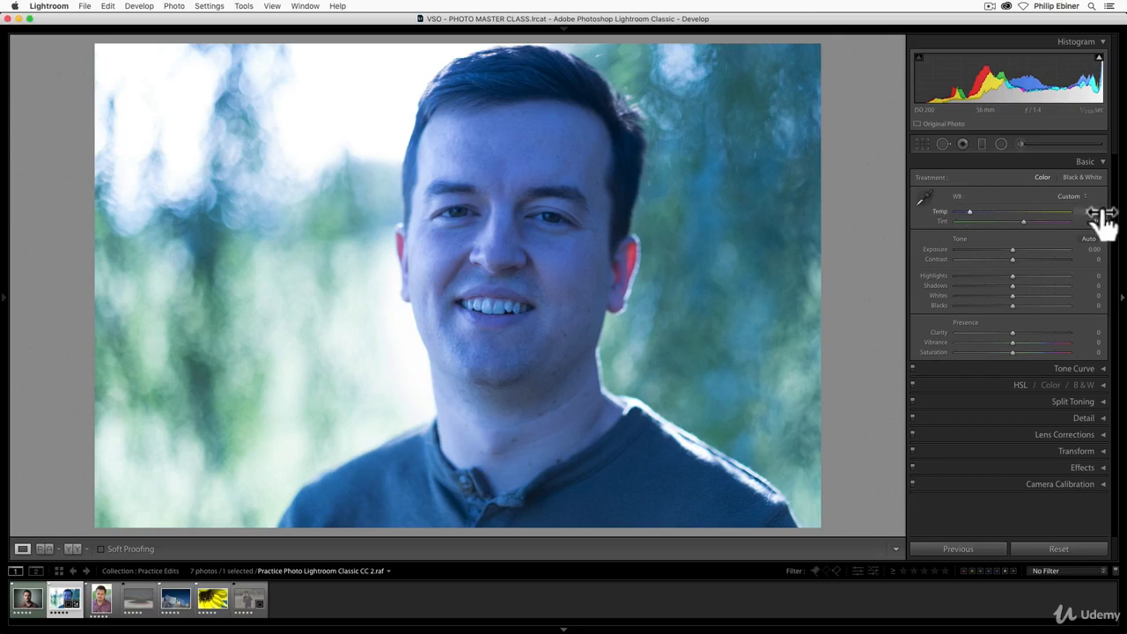
pyautogui.click(1096, 212)
pyautogui.write('5600')
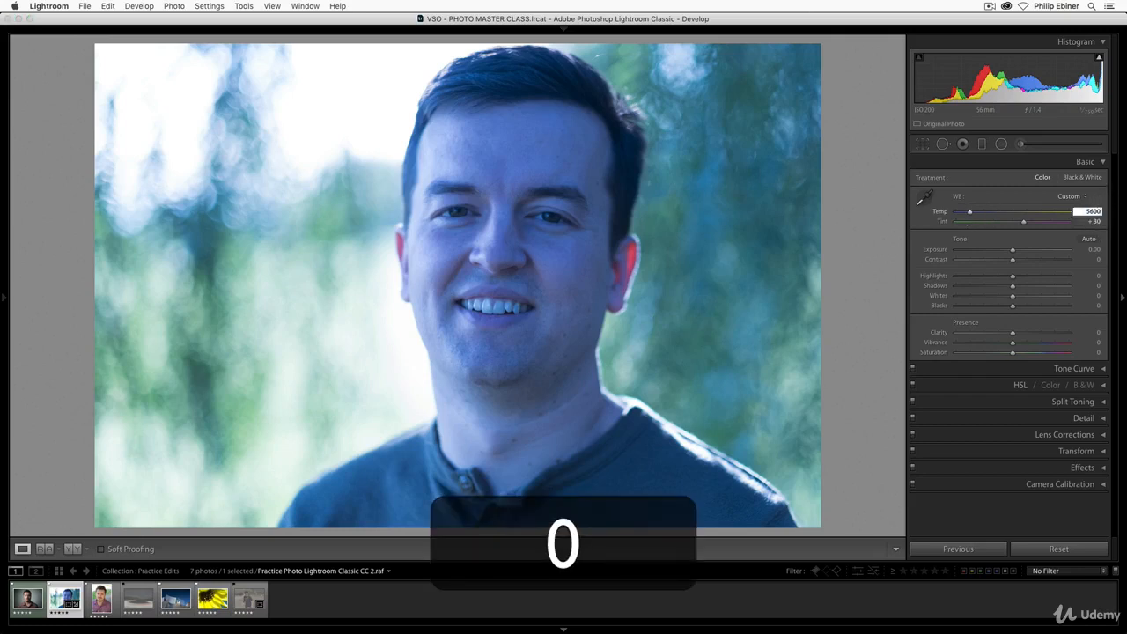
pyautogui.press('Return')
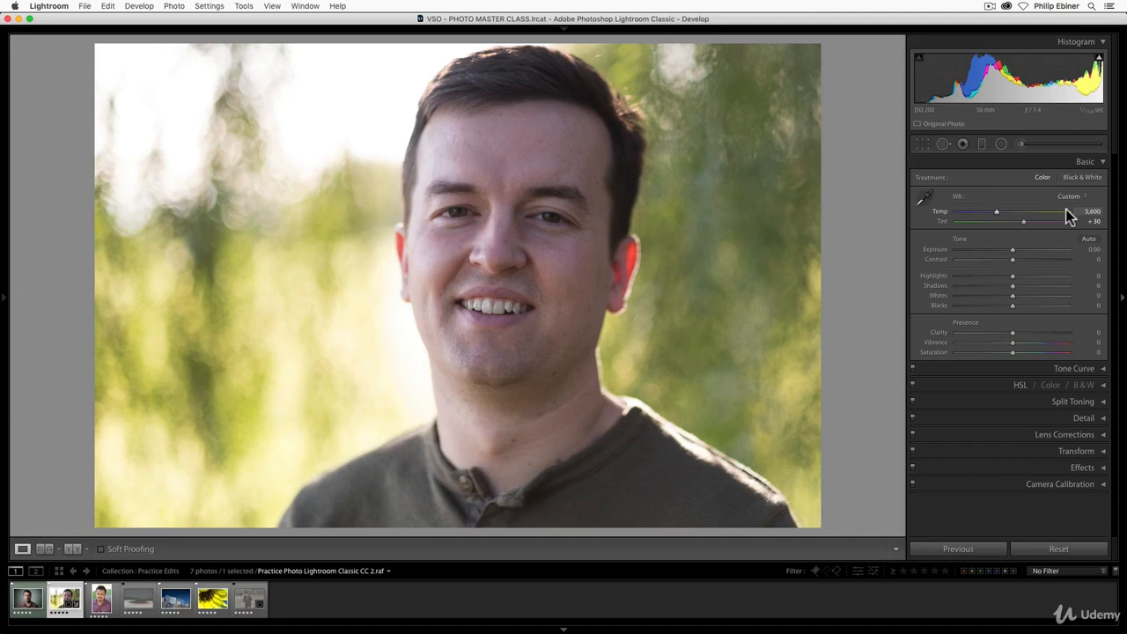
# - Reset the portrait's temperature to its original value, and shift the tint greener to +12 and back to +19
pyautogui.moveTo(998, 211)
pyautogui.mouseDown()
pyautogui.moveTo(981, 211)
pyautogui.moveTo(1045, 210)
pyautogui.moveTo(999, 212)
pyautogui.mouseUp()
pyautogui.doubleClick(1000, 211)
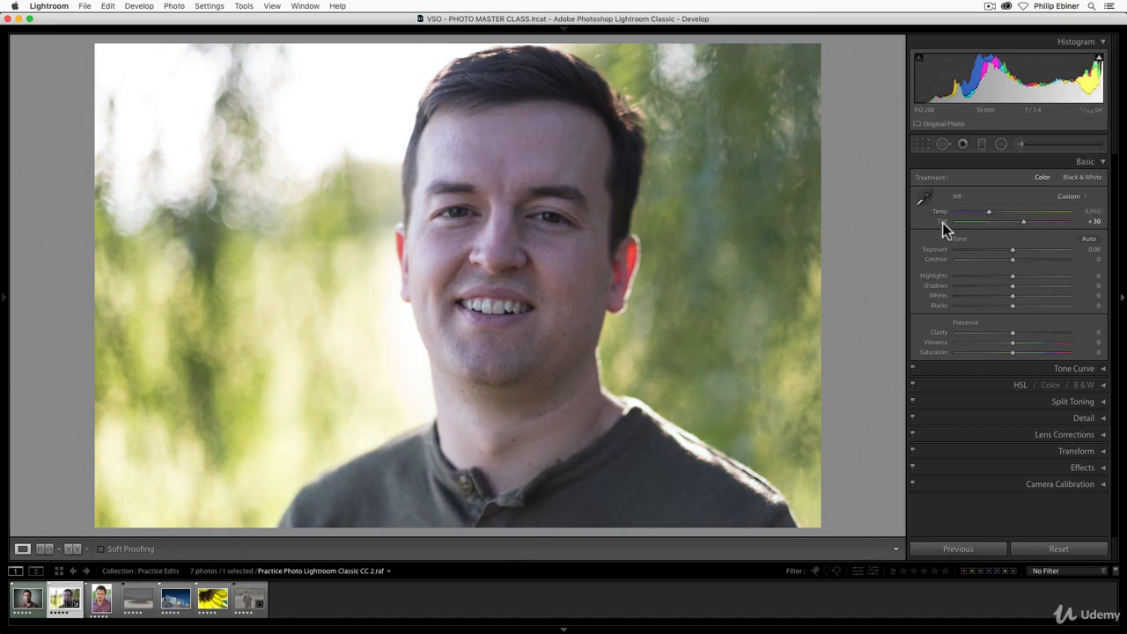
pyautogui.moveTo(1022, 222)
pyautogui.mouseDown()
pyautogui.moveTo(951, 222)
pyautogui.moveTo(1069, 225)
pyautogui.moveTo(1015, 227)
pyautogui.mouseUp()
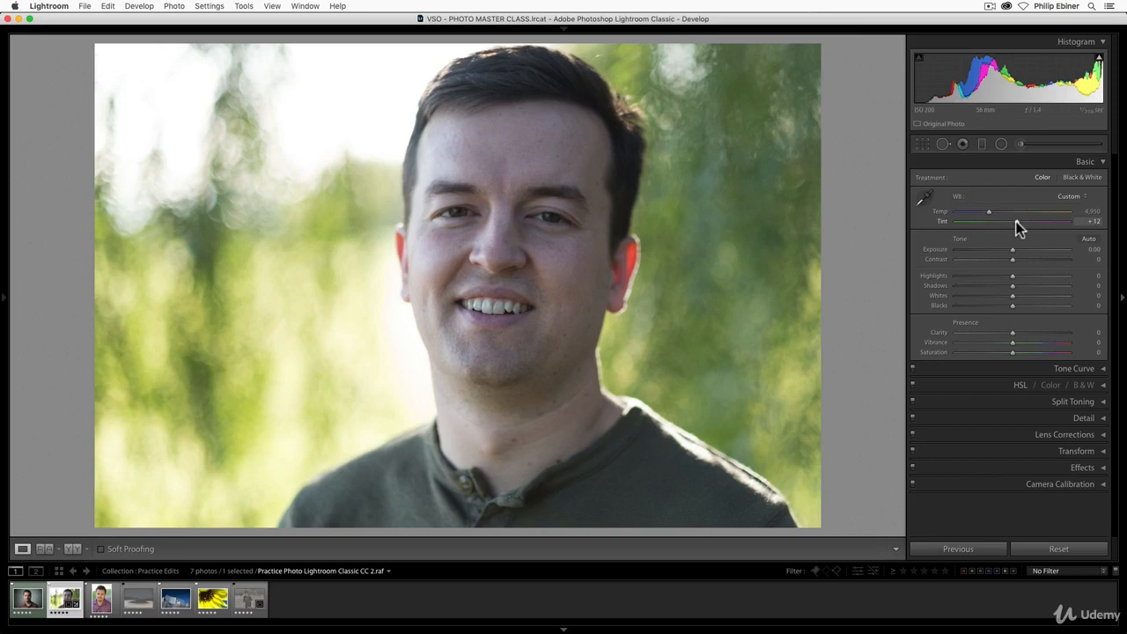
pyautogui.moveTo(1016, 221); pyautogui.dragTo(1020, 221)
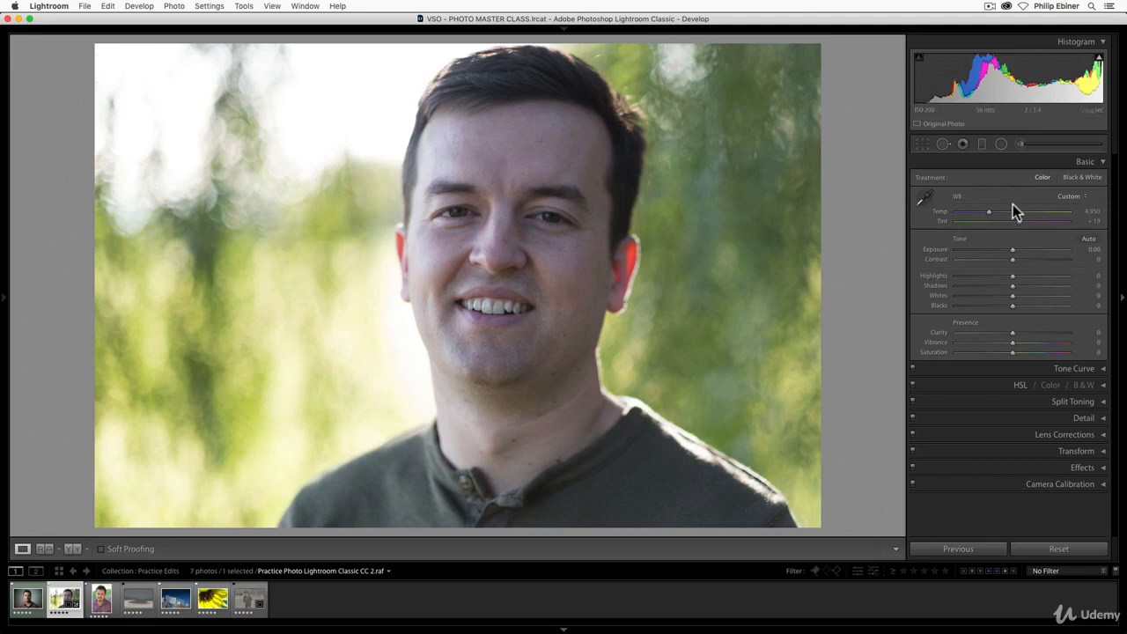
# - Warm the portrait to a temperature of 5,945 with a tint of +26, and compare it with the original
pyautogui.moveTo(988, 212); pyautogui.dragTo(1026, 224)
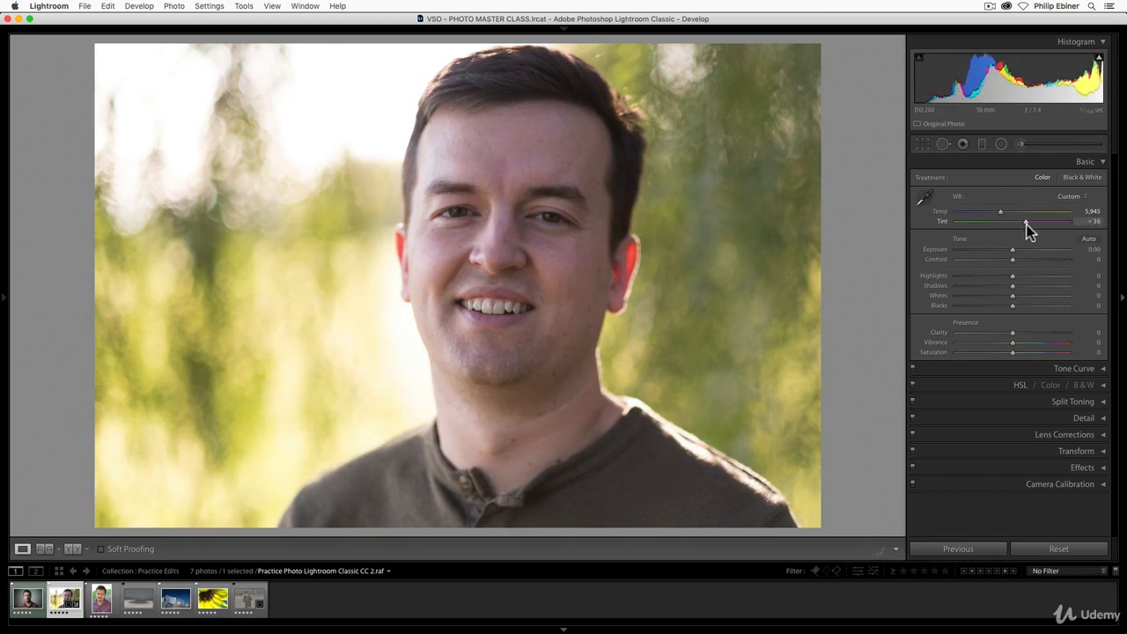
pyautogui.doubleClick(1027, 222)
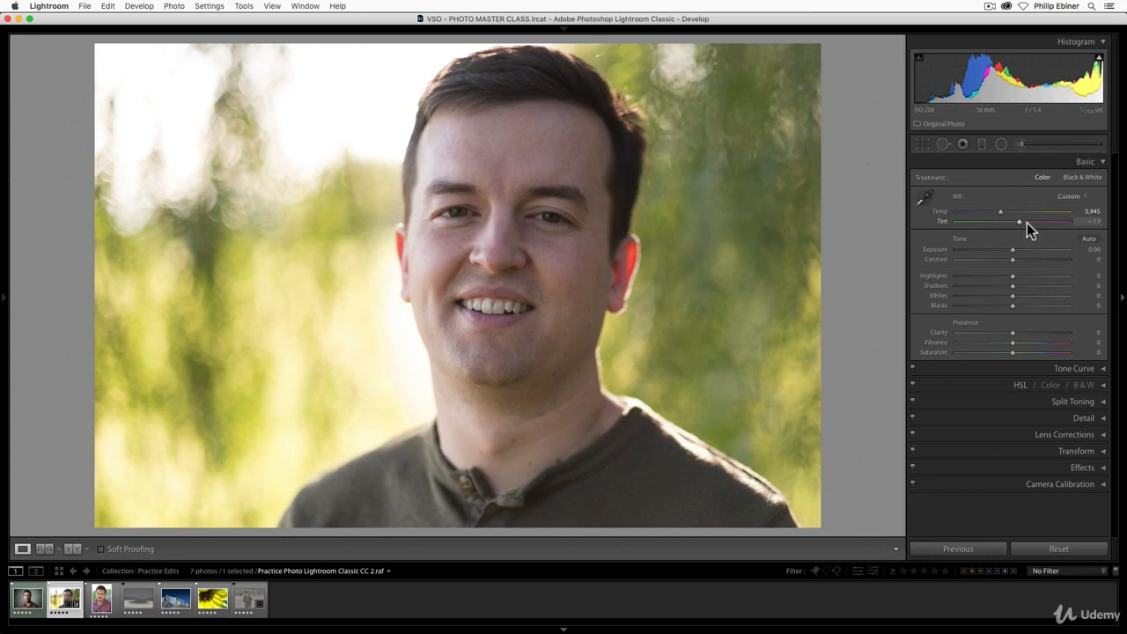
pyautogui.moveTo(1019, 223); pyautogui.dragTo(1021, 222)
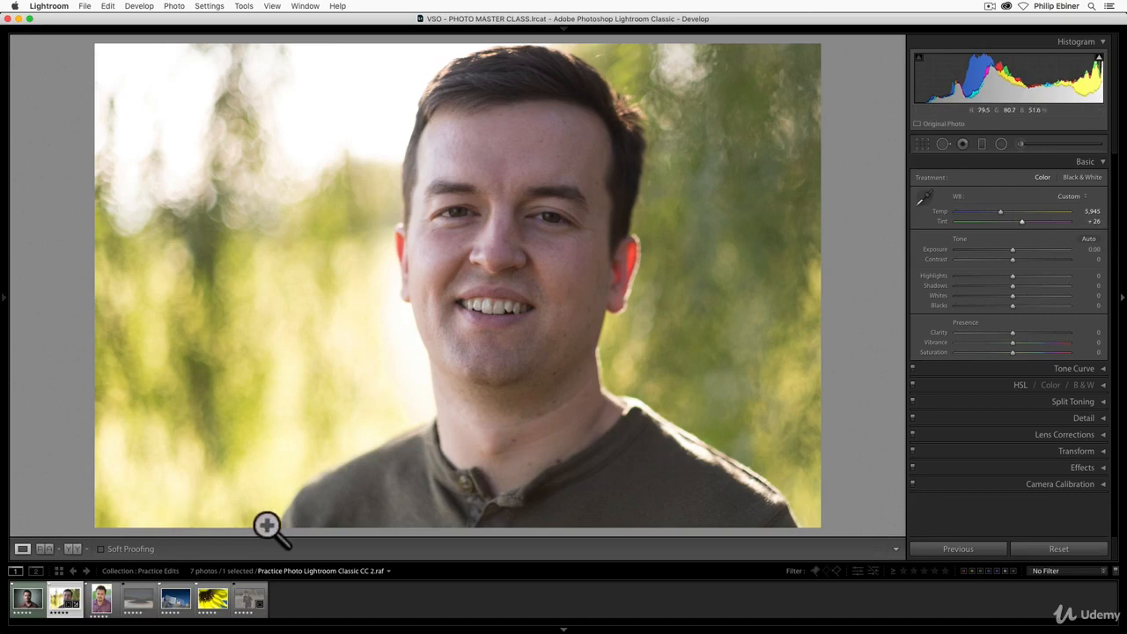
pyautogui.press('\\')
# - Try the White Balance Selector on the portrait's green background and on the man's face, undoing each correction
pyautogui.click(924, 199)
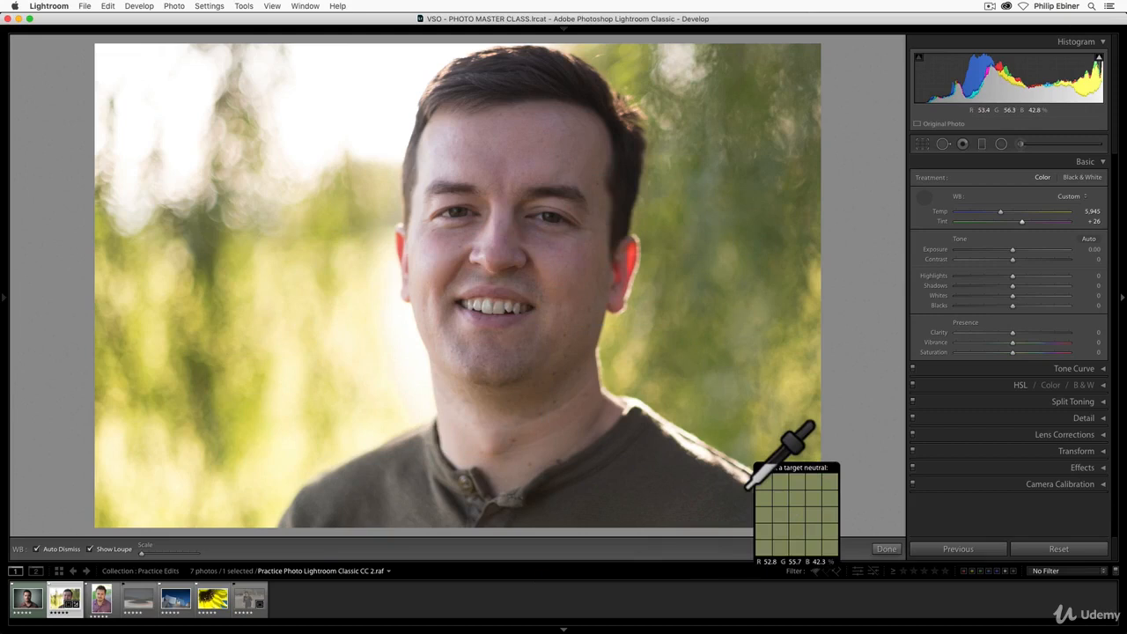
pyautogui.click(706, 243)
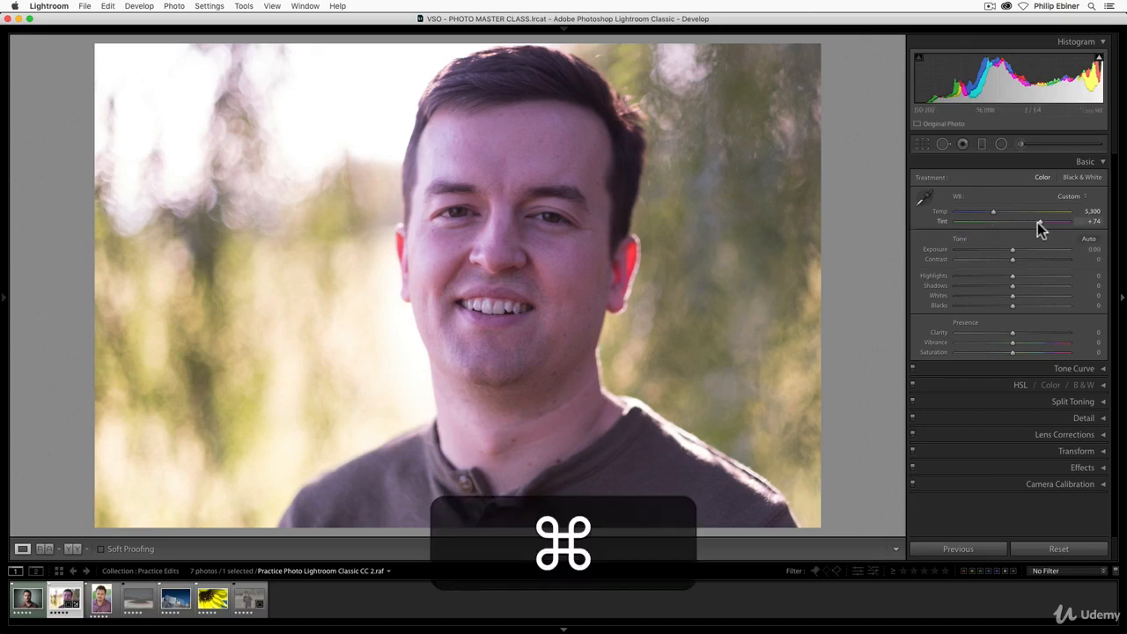
pyautogui.press('super+z')
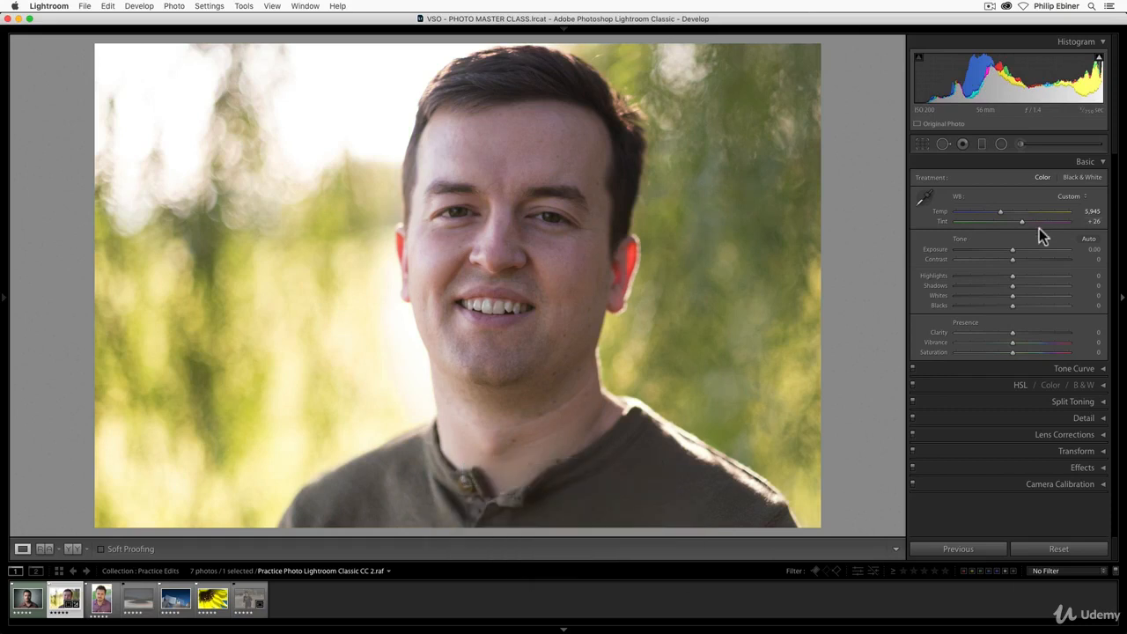
pyautogui.click(930, 198)
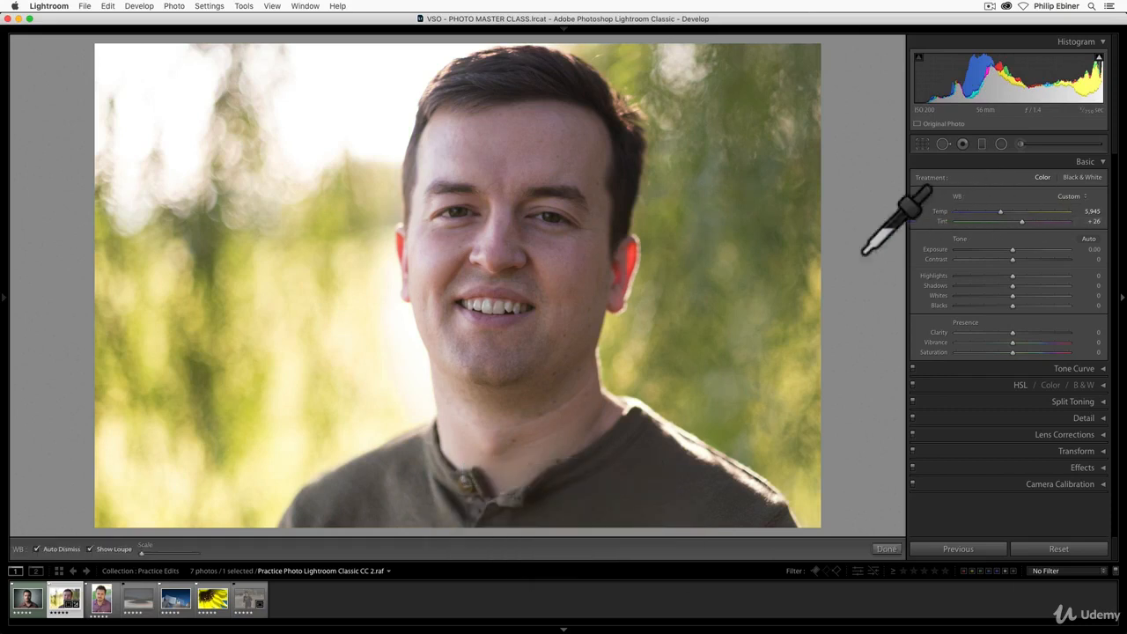
pyautogui.click(504, 345)
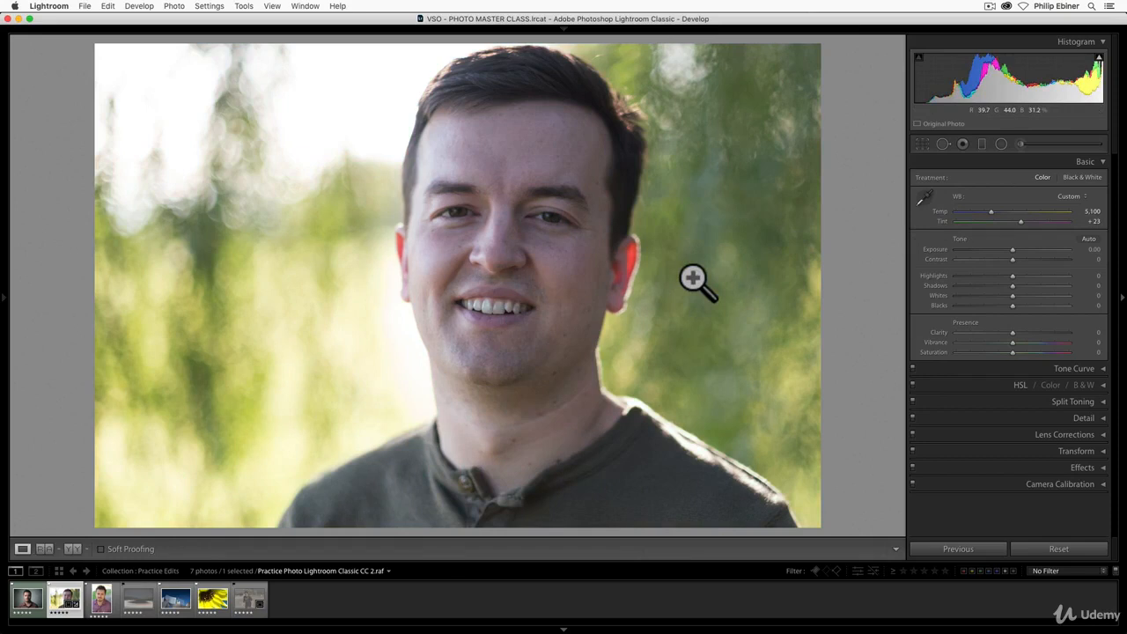
pyautogui.press('super+z')
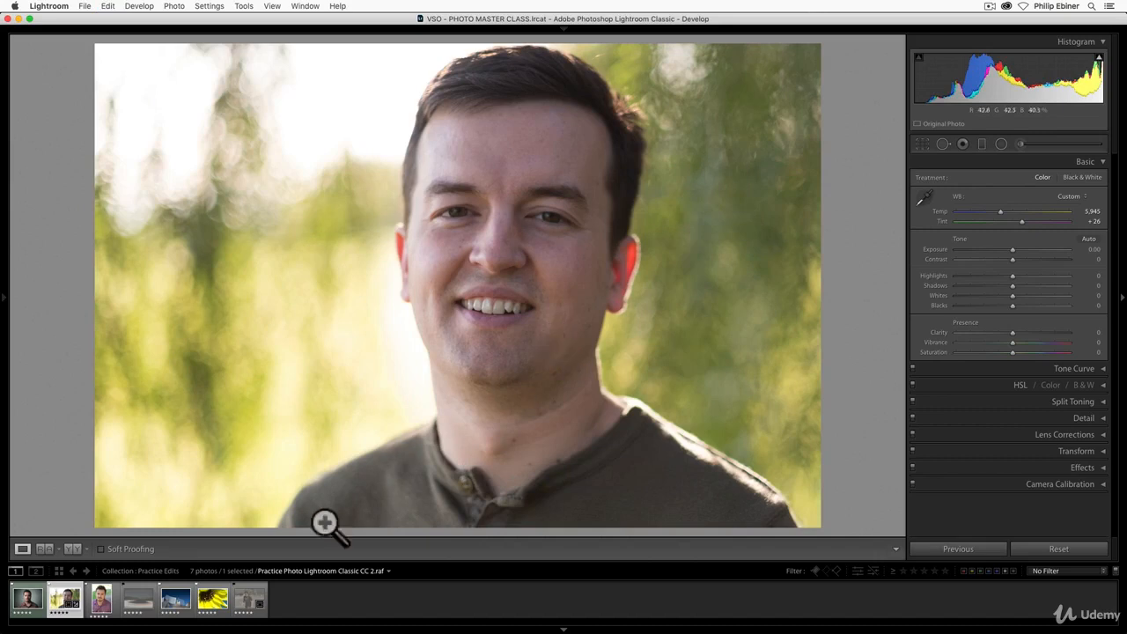
# - Look through the other practice photos and open the night road photo with the light trails
pyautogui.click(132, 602)
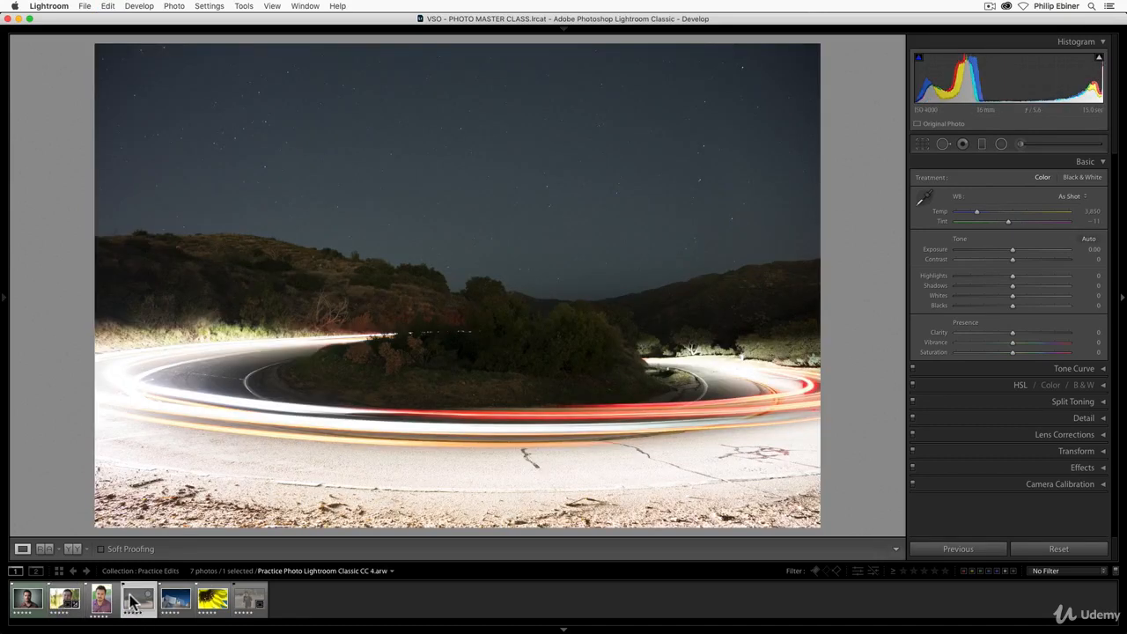
pyautogui.press('Right')
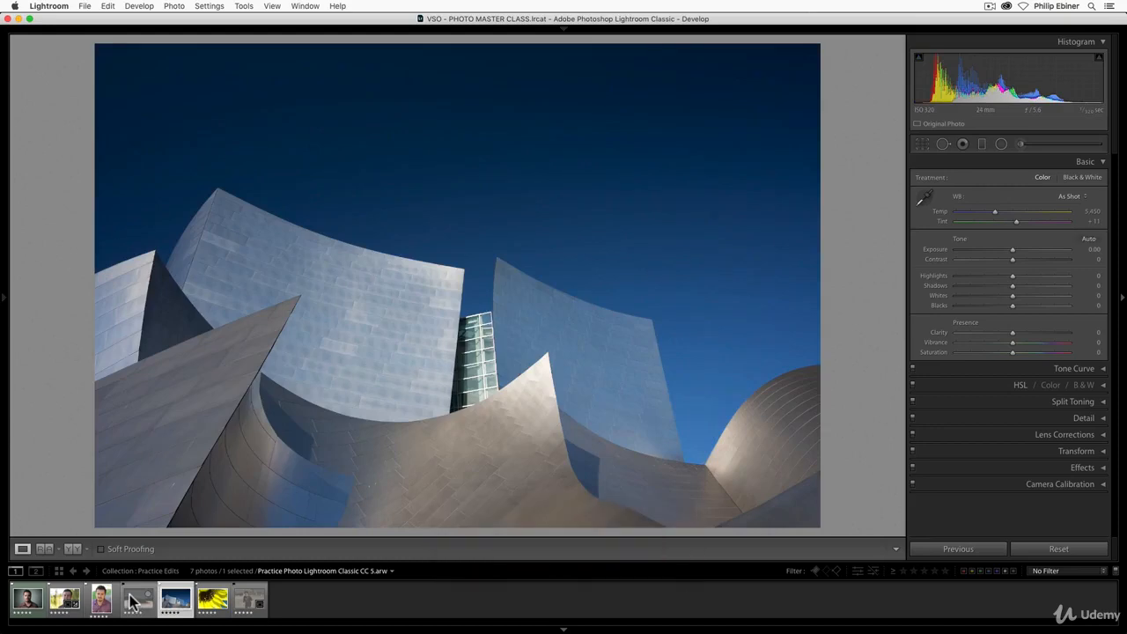
pyautogui.press('Right')
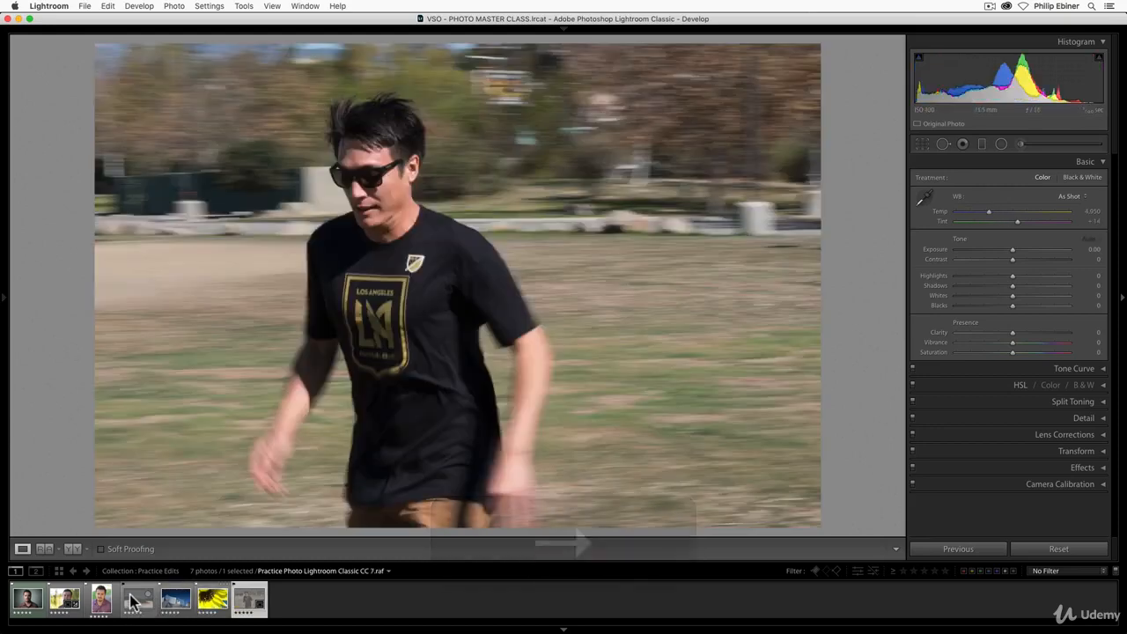
pyautogui.press('Left')
pyautogui.press('Left')
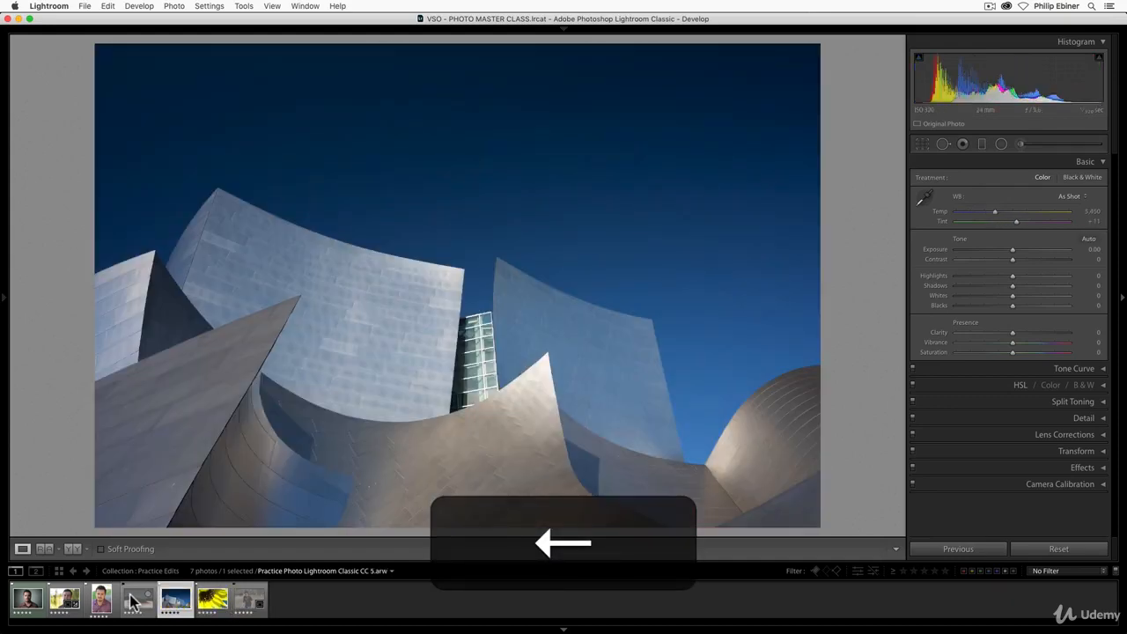
pyautogui.press('Left')
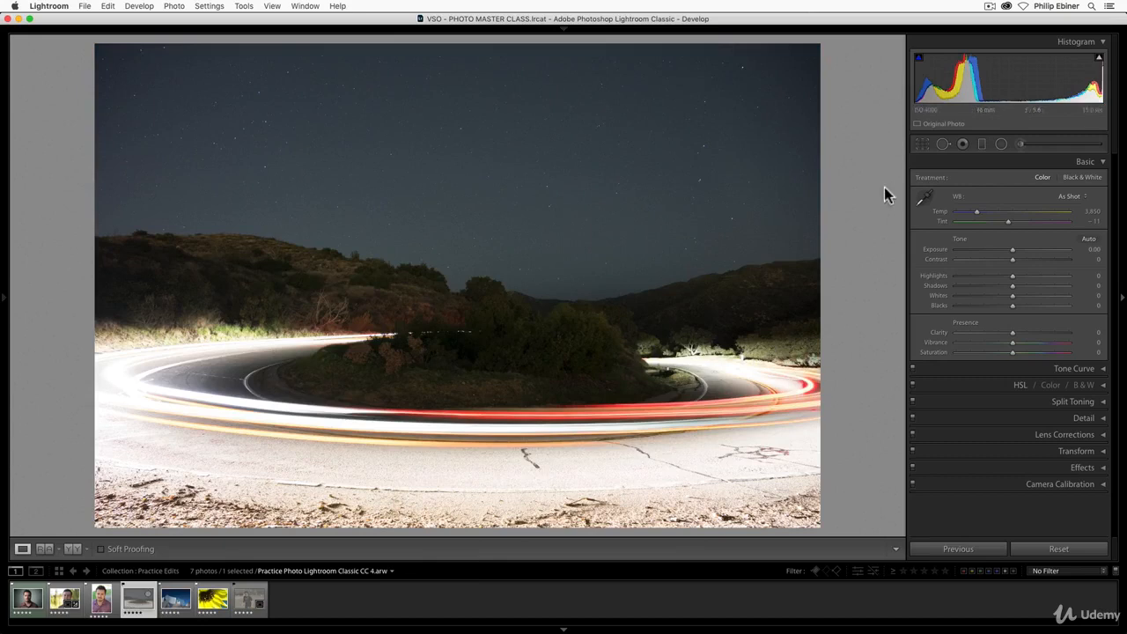
# - Correct the night road photo's white balance by sampling the pale foreground ground as neutral, and compare it with the original
pyautogui.click(924, 199)
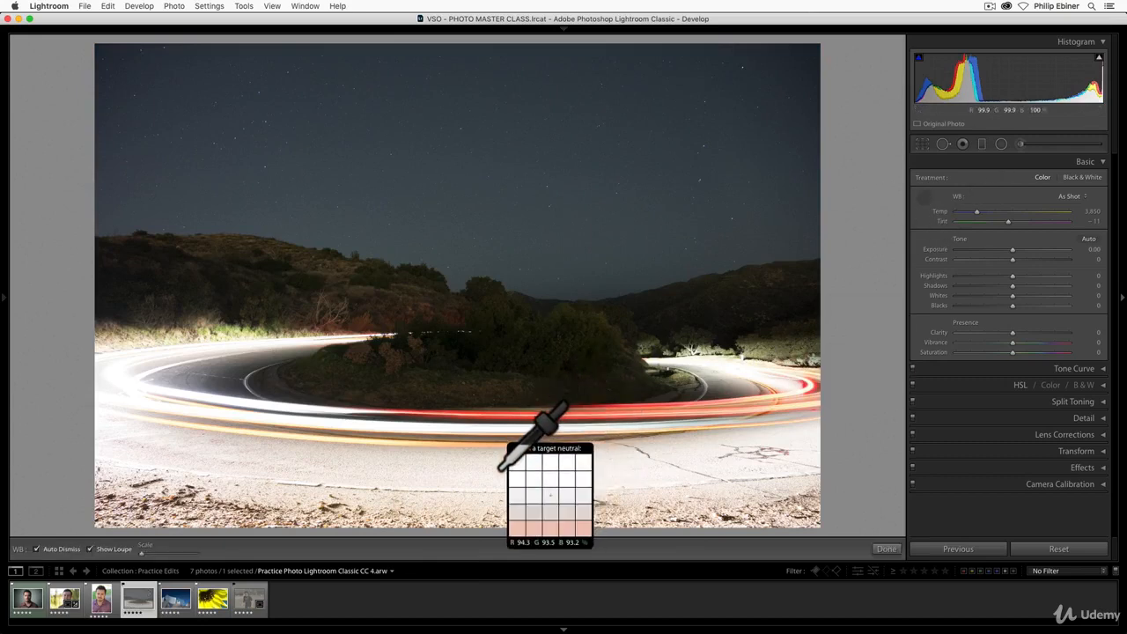
pyautogui.click(490, 507)
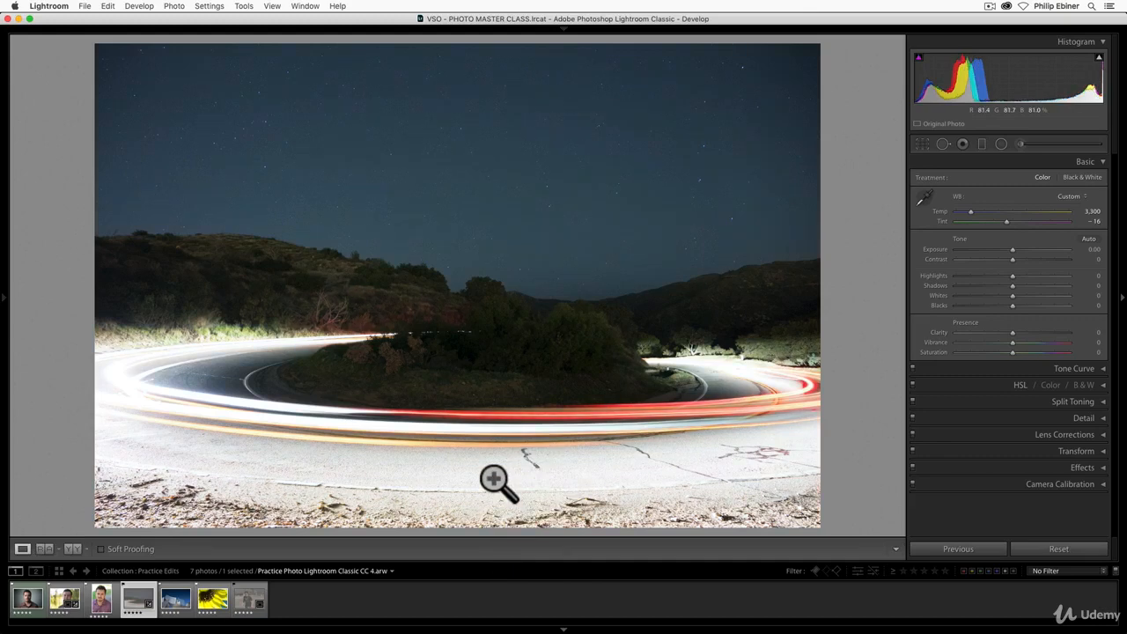
pyautogui.press('\\')
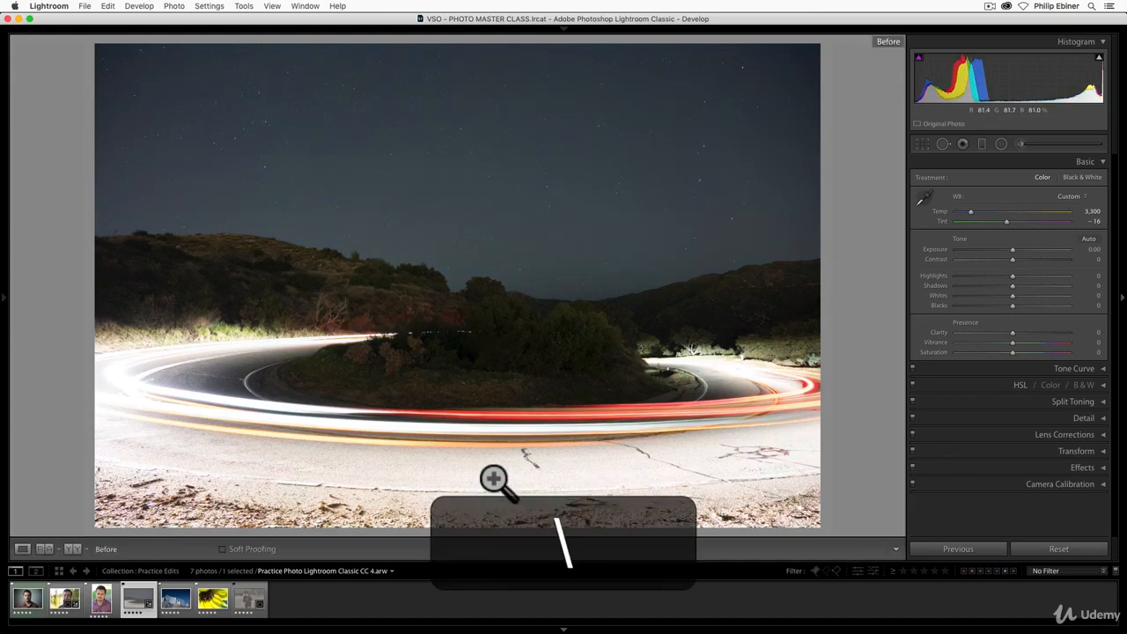
pyautogui.press('\\')
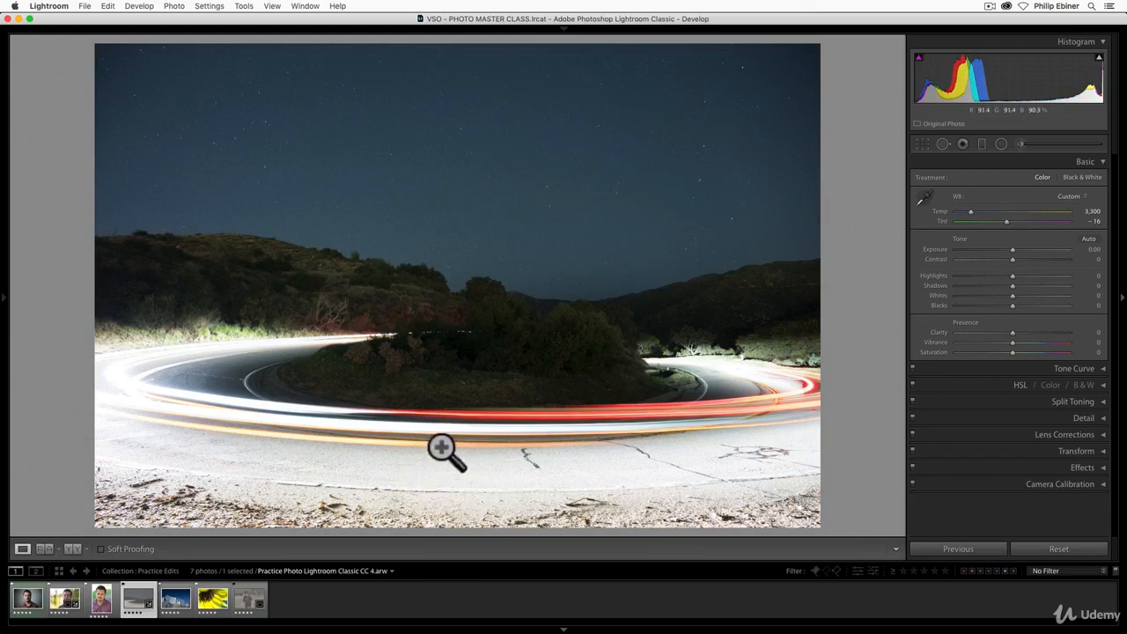
# - Try to sample the overexposed white road surface in the night photo with the White Balance Selector
pyautogui.click(923, 199)
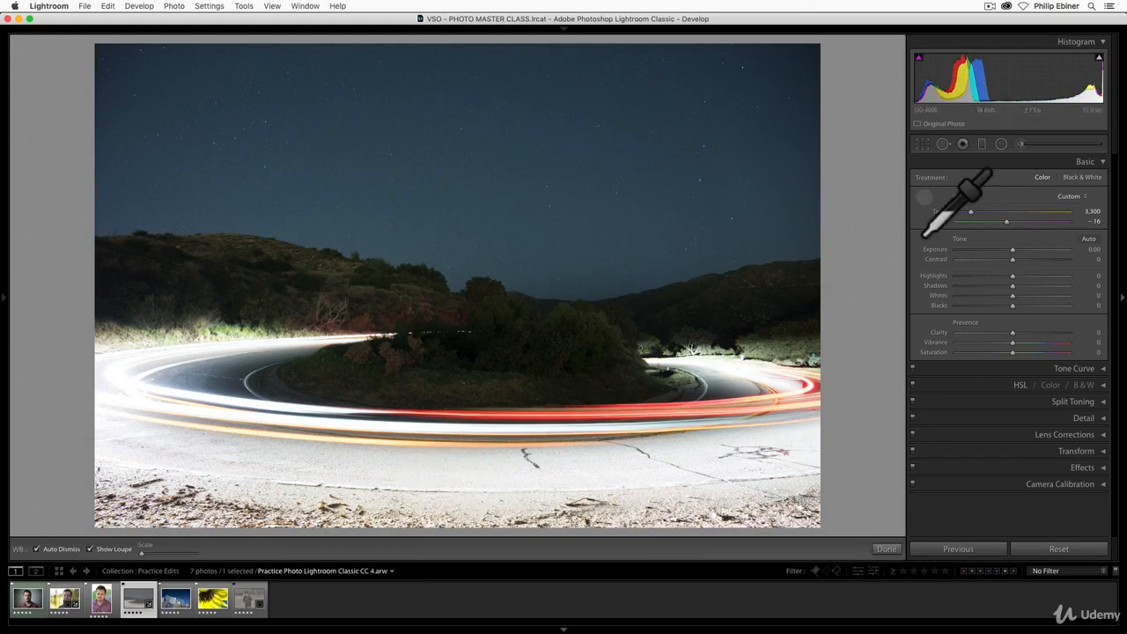
pyautogui.click(451, 466)
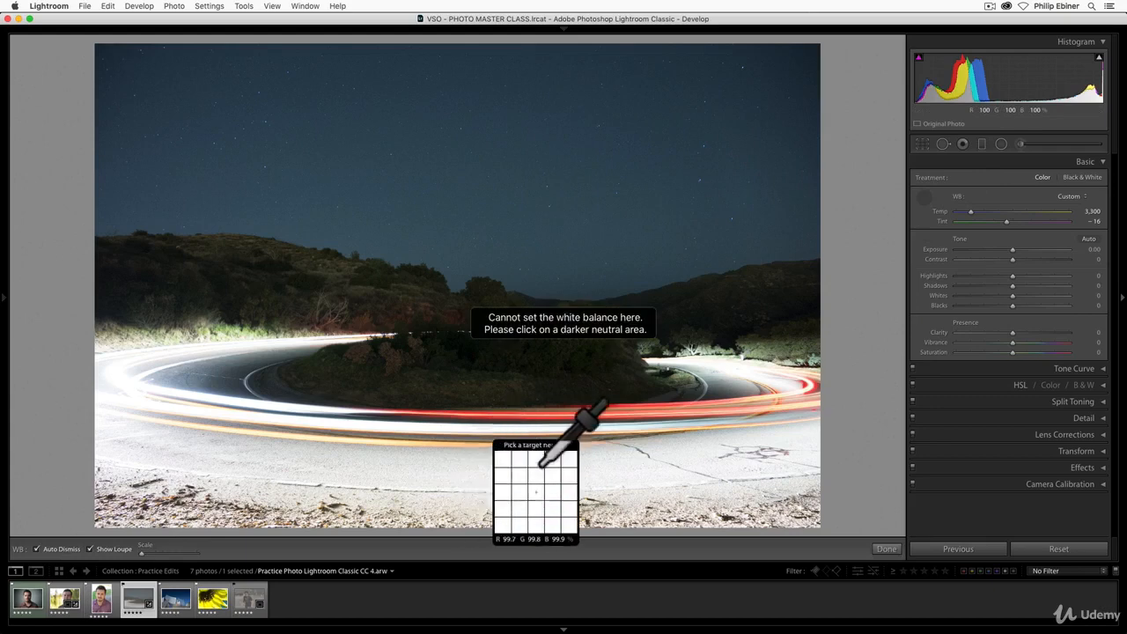
pyautogui.click(420, 466)
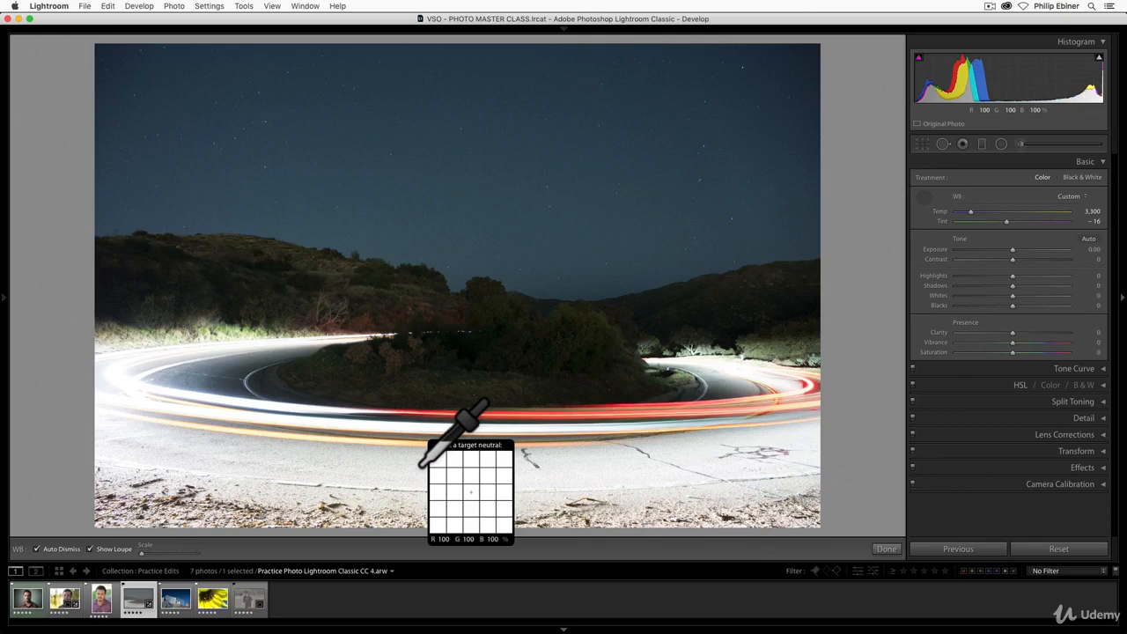
# - Reopen the outdoor portrait, try sampling its bright background as neutral, and put the White Balance Selector away
pyautogui.click(57, 600)
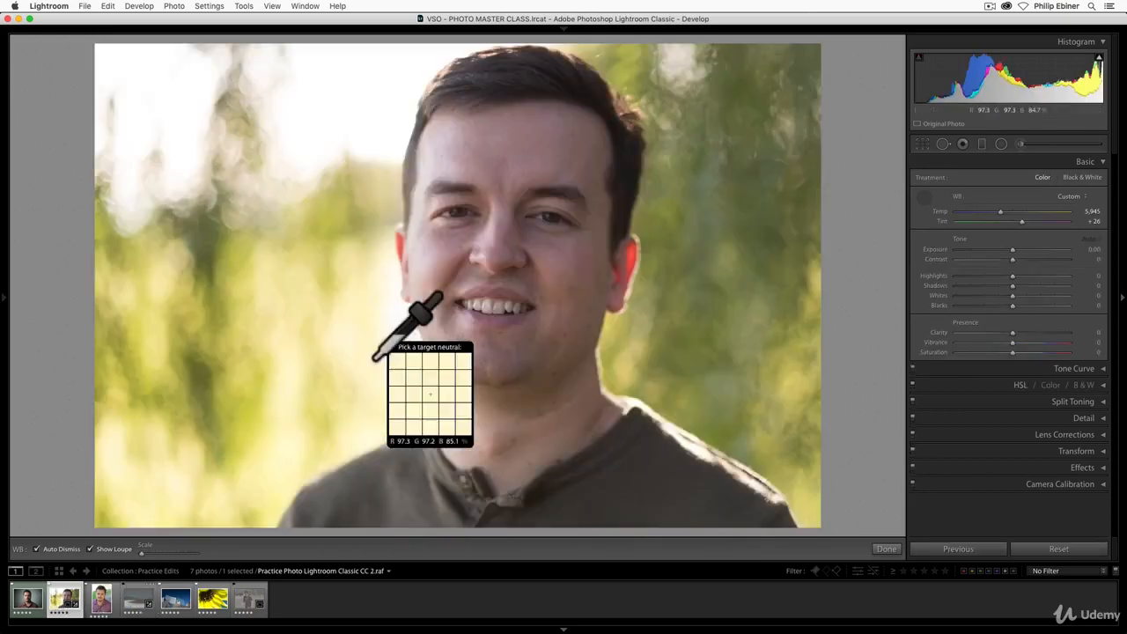
pyautogui.click(379, 124)
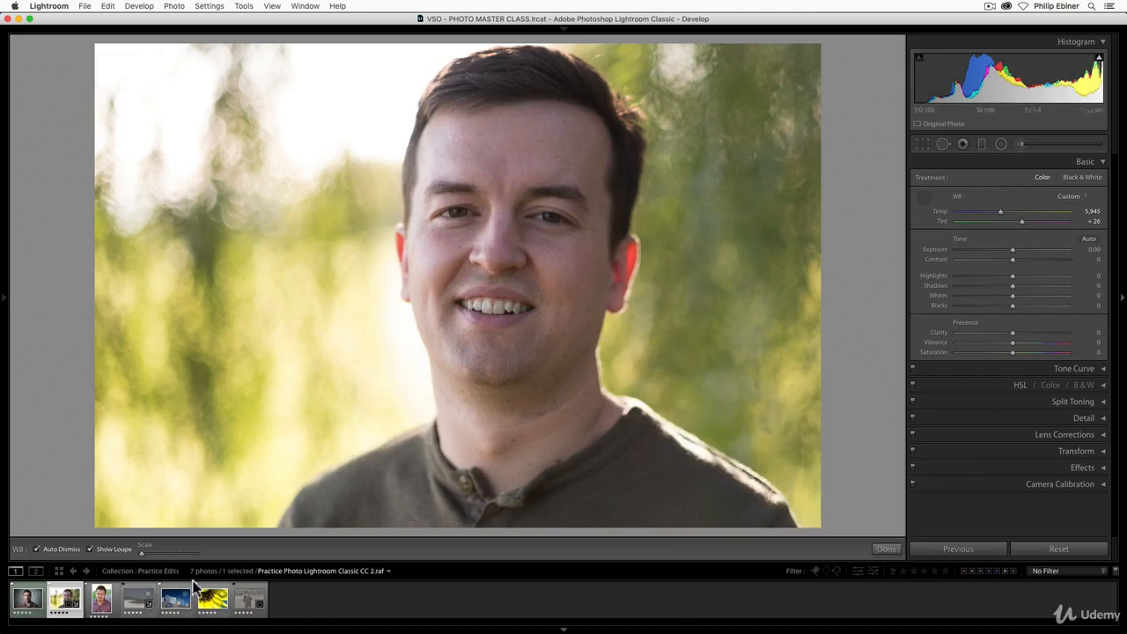
pyautogui.click(923, 199)
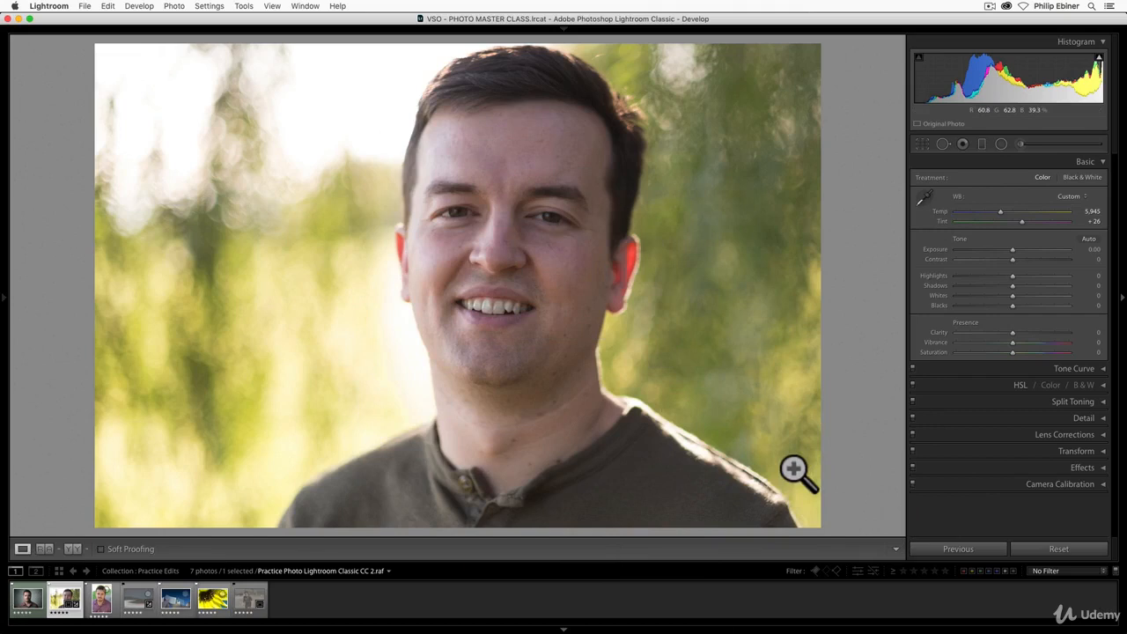
# - Open the studio portrait of the man in the collared shirt and set its white balance by sampling the grey backdrop
pyautogui.press('Left')
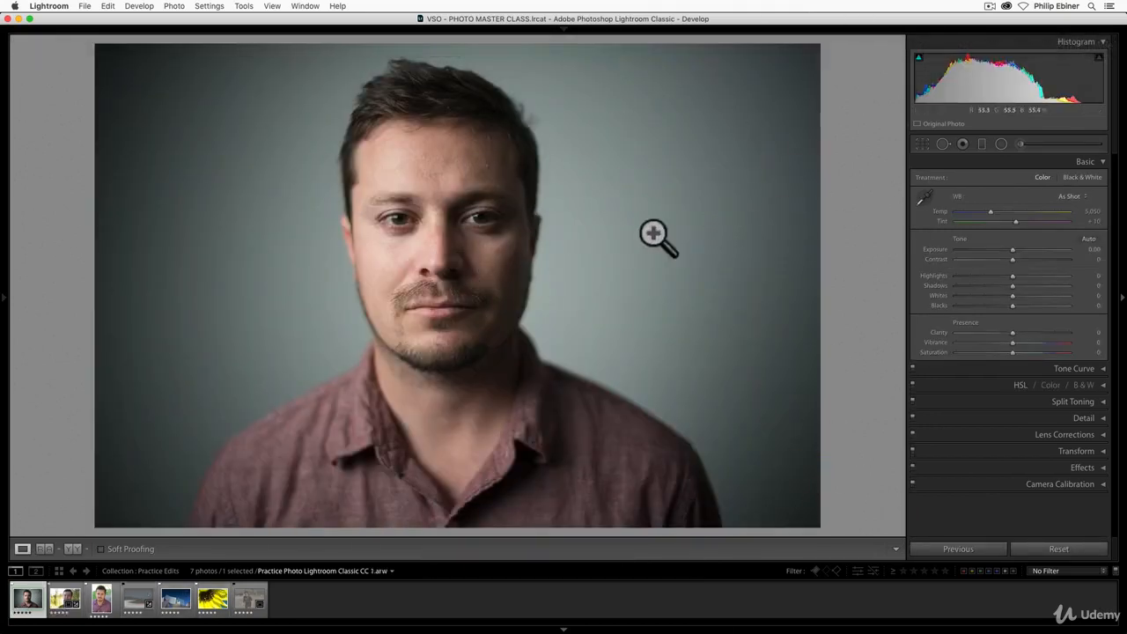
pyautogui.click(923, 198)
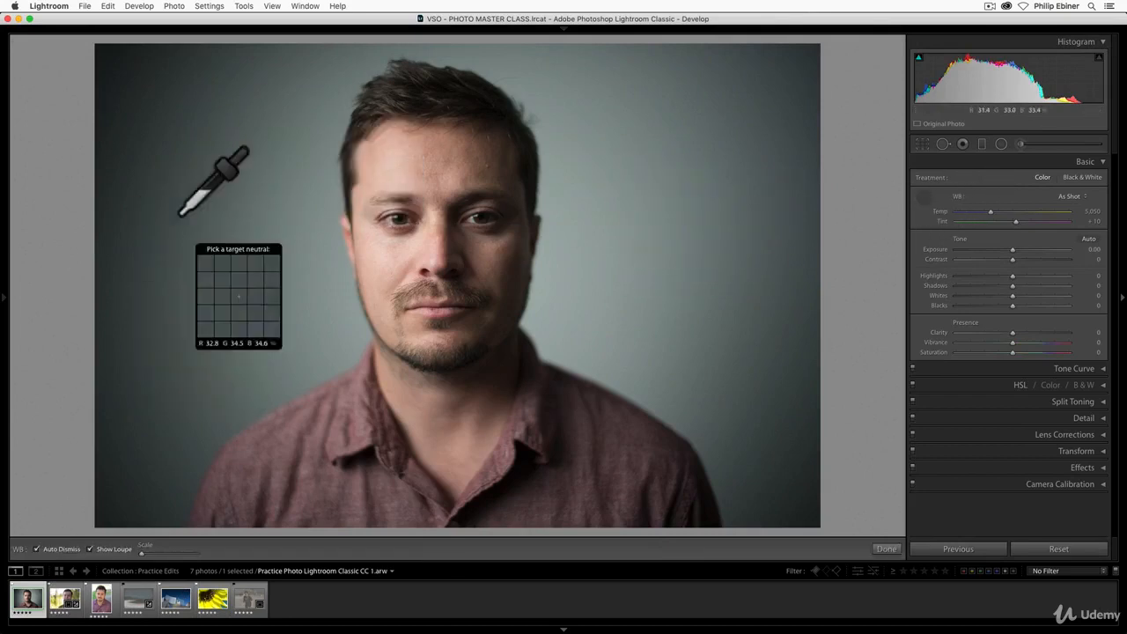
pyautogui.click(600, 275)
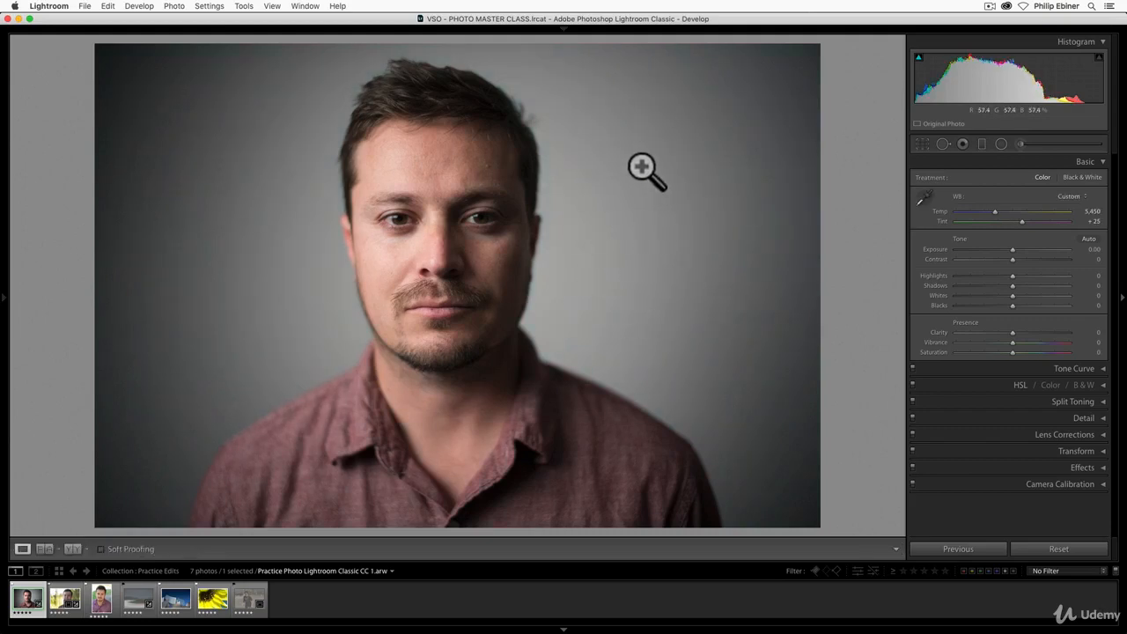
# - Compare the studio portrait's before and after versions repeatedly, examining the backdrop and skin tones, and return to the edited version
pyautogui.press('\\')
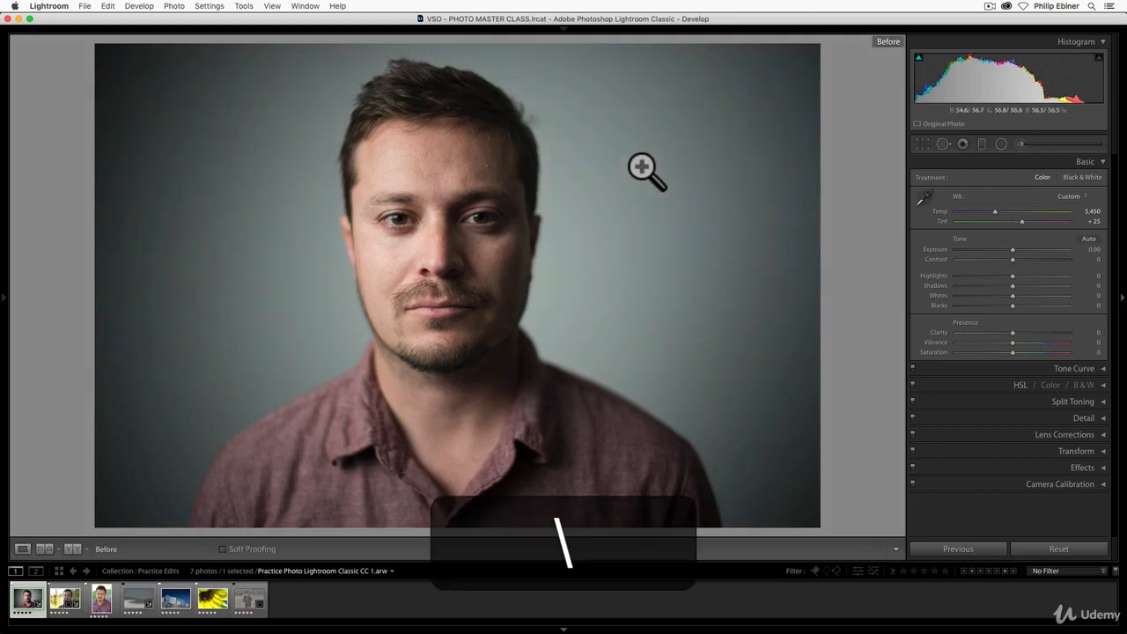
pyautogui.press('\\')
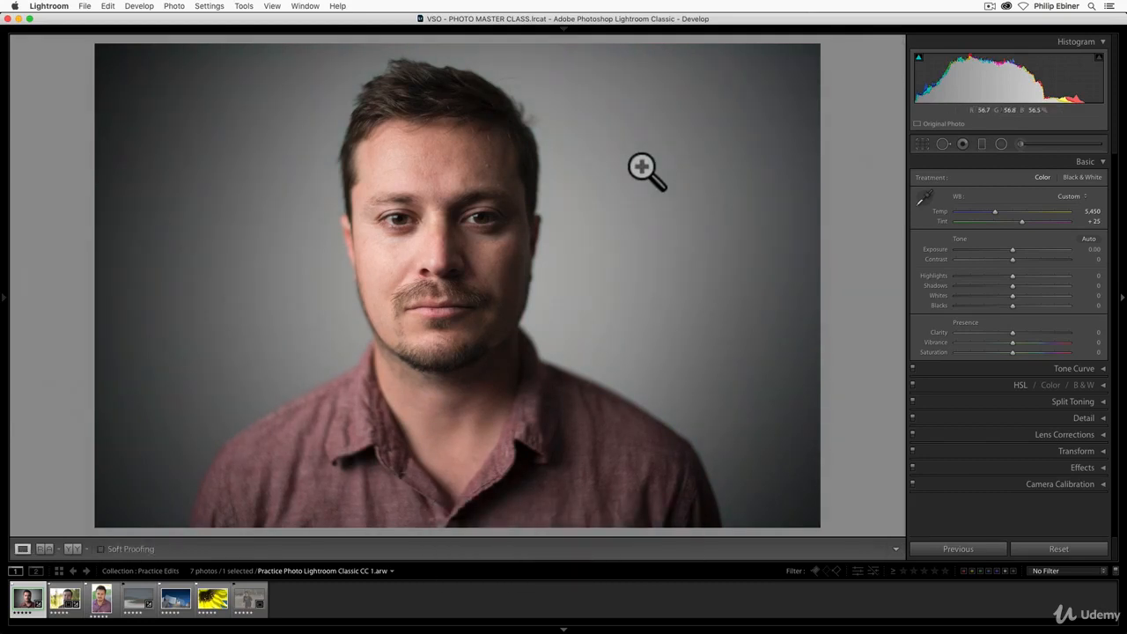
pyautogui.press('\\')
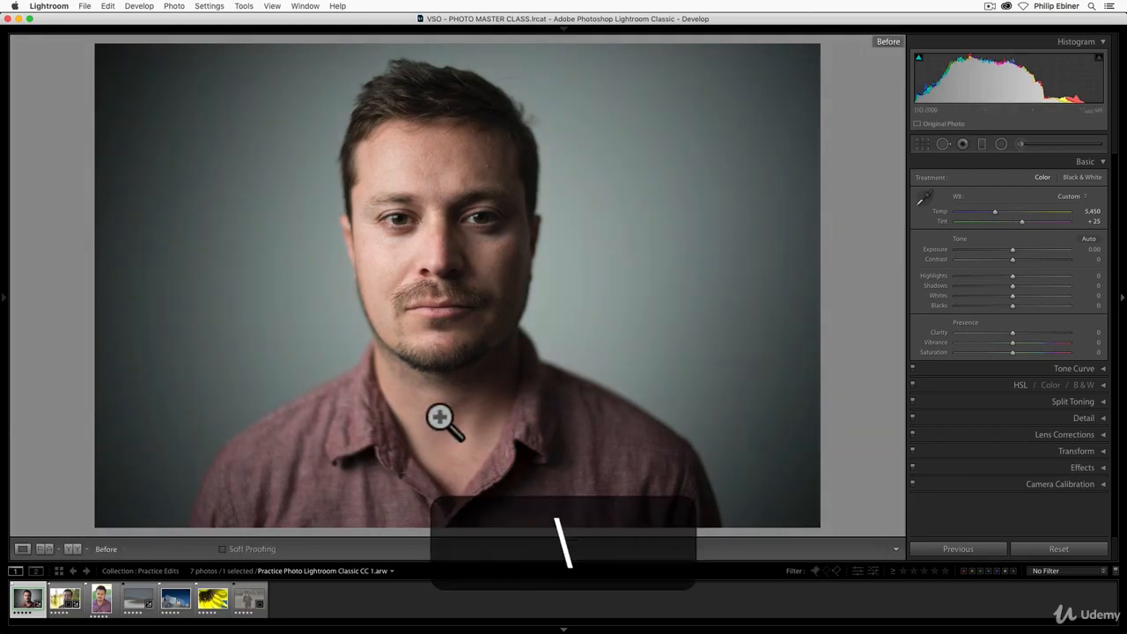
pyautogui.press('\\')
pyautogui.press('\\')
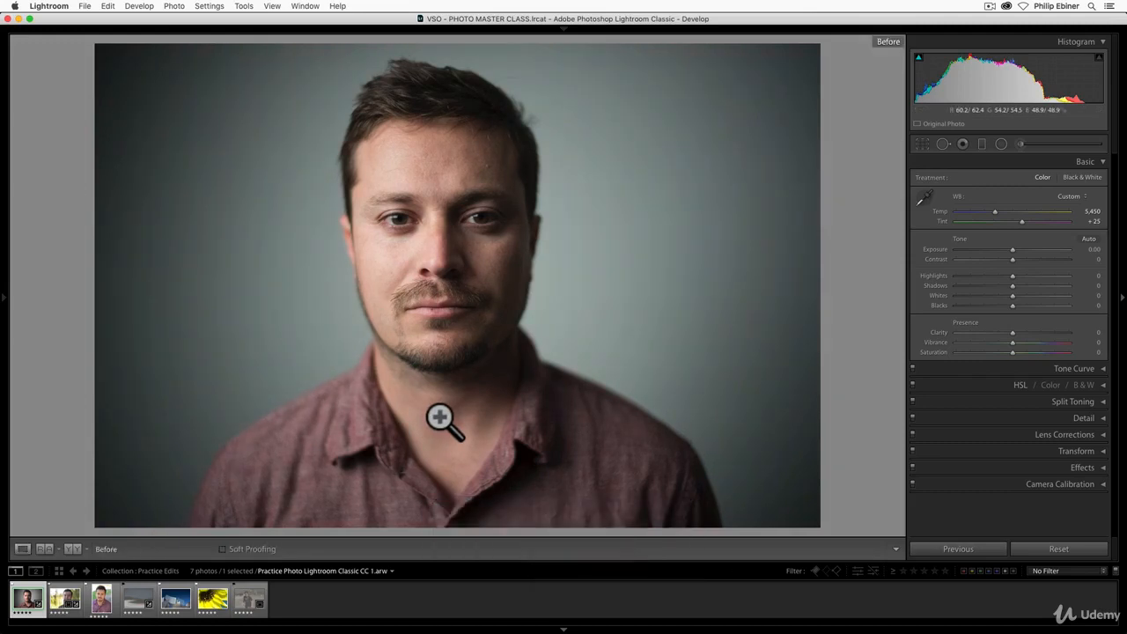
pyautogui.press('\\')
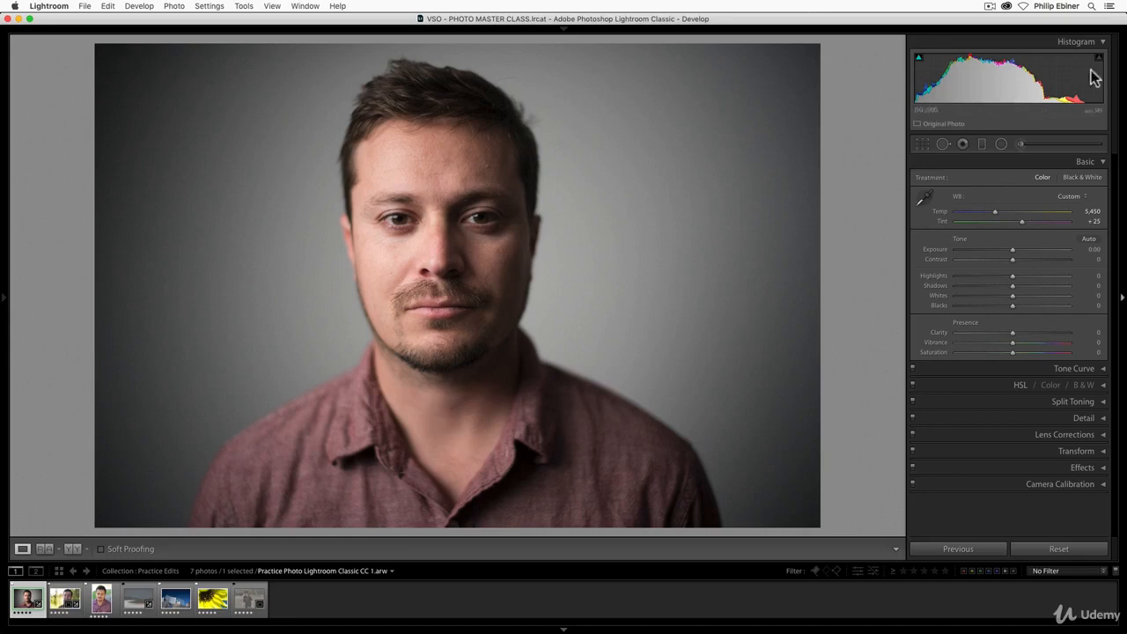